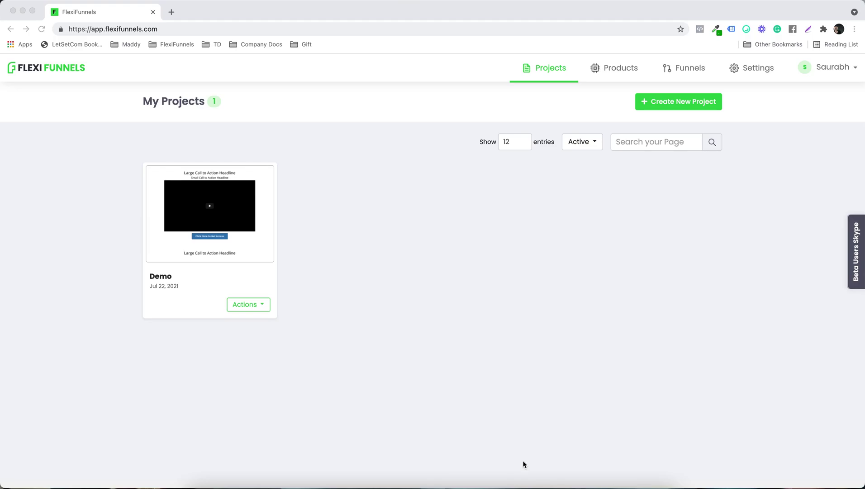
Start a new project and compare the Product Launch, Webinar, Sales Funnel and Course project types.
left_click(568, 220)
left_click(663, 108)
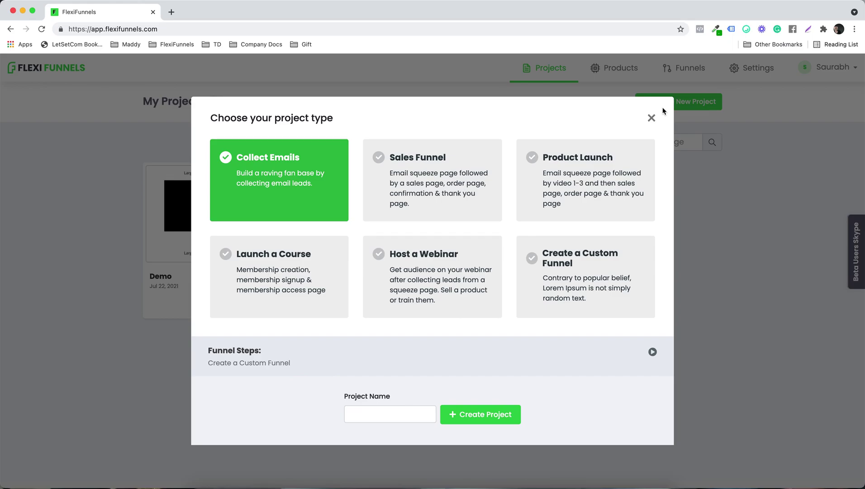
left_click(588, 176)
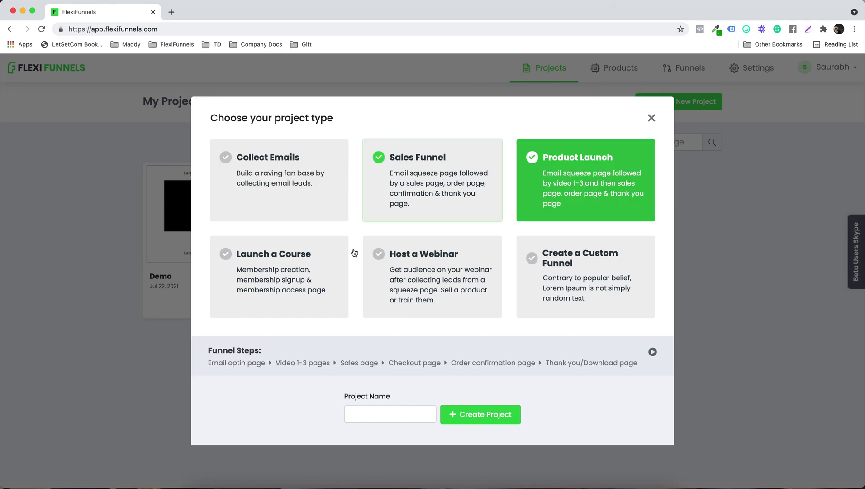
left_click_drag(236, 365, 616, 371)
left_click(410, 287)
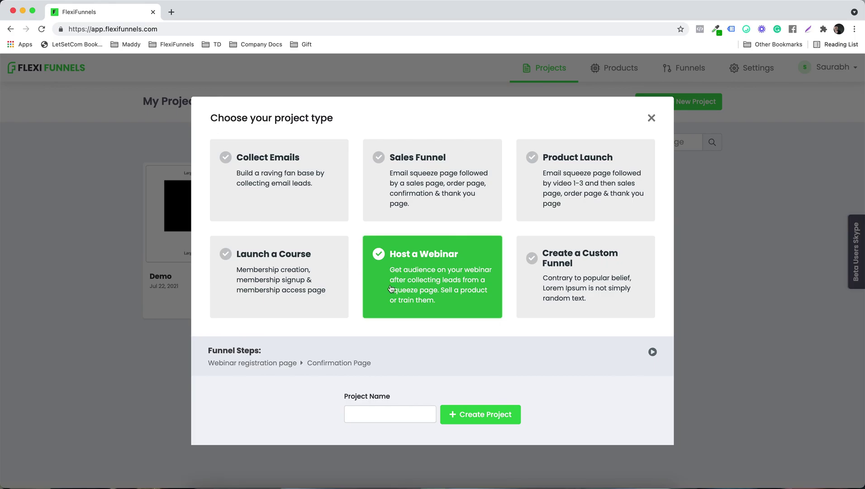
left_click_drag(251, 365, 530, 361)
left_click(415, 208)
left_click(531, 361)
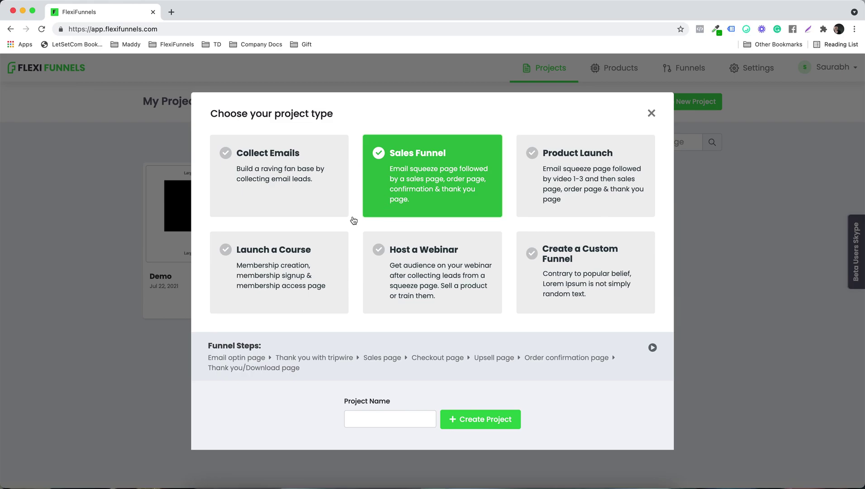
left_click(288, 255)
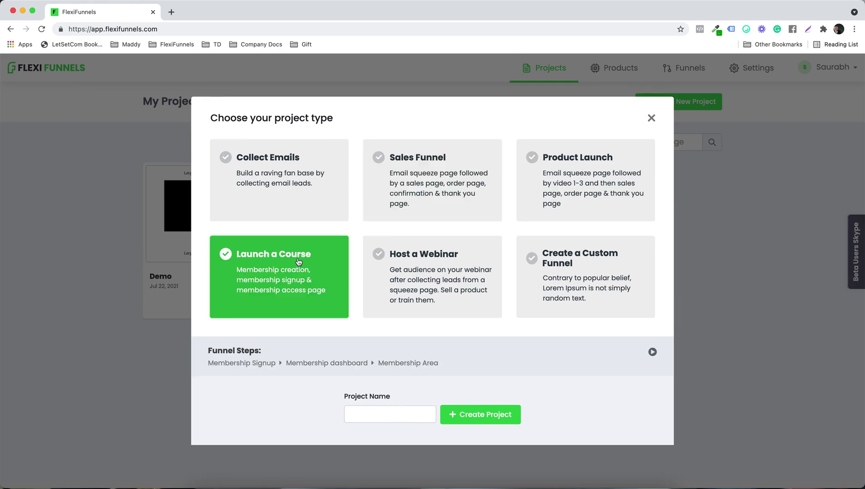
Choose Create a Custom Funnel and name the project 'Timeline Domination'.
left_click(545, 286)
left_click(395, 412)
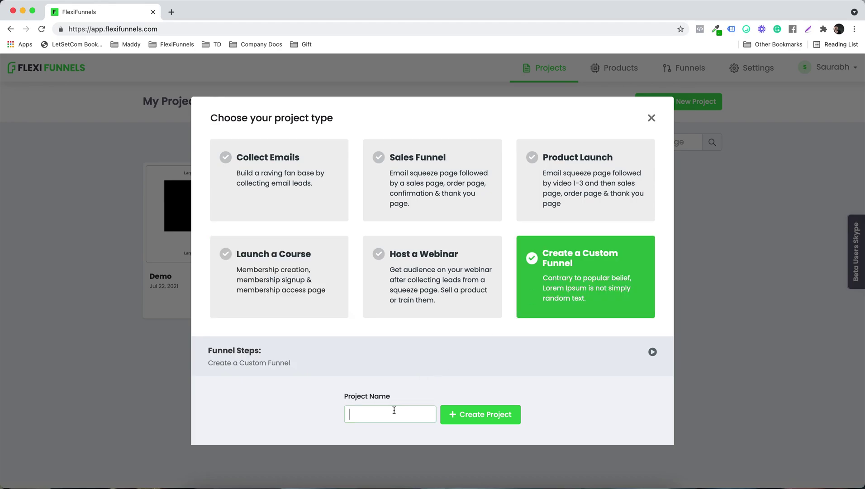
type("Timeline Domination")
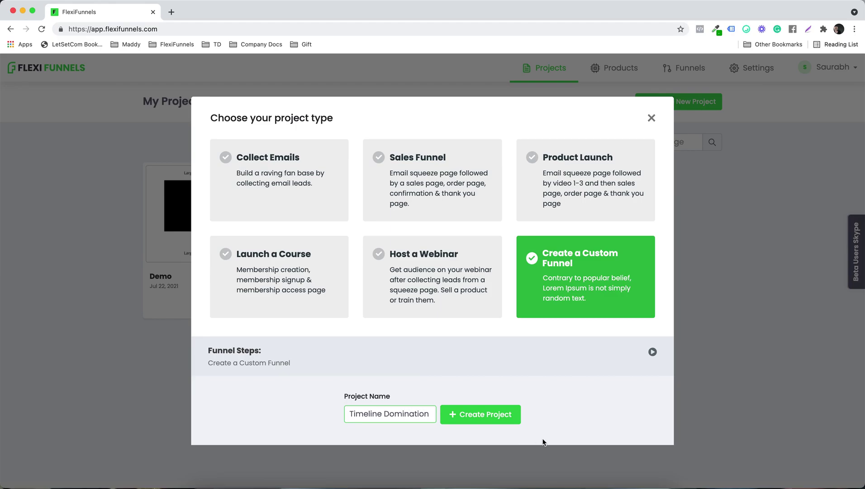
left_click(485, 425)
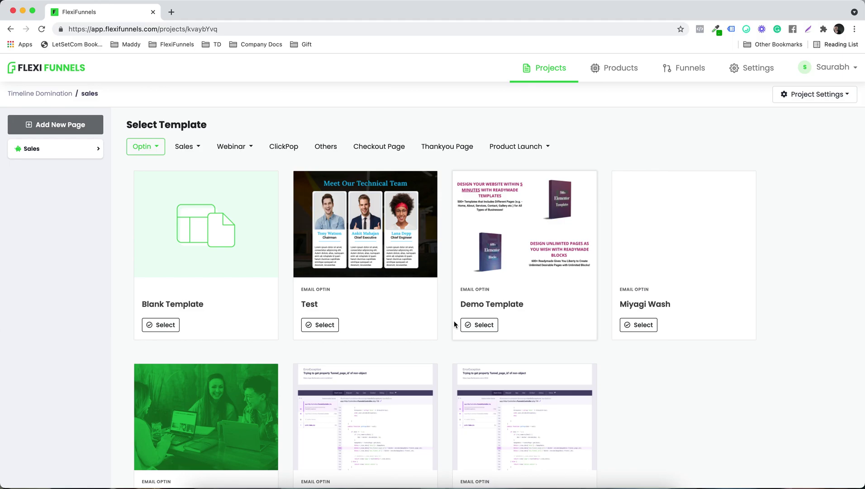
Select the Blank Template from the Optin templates and open the resulting Sales page.
scroll(454, 320, "down", 3)
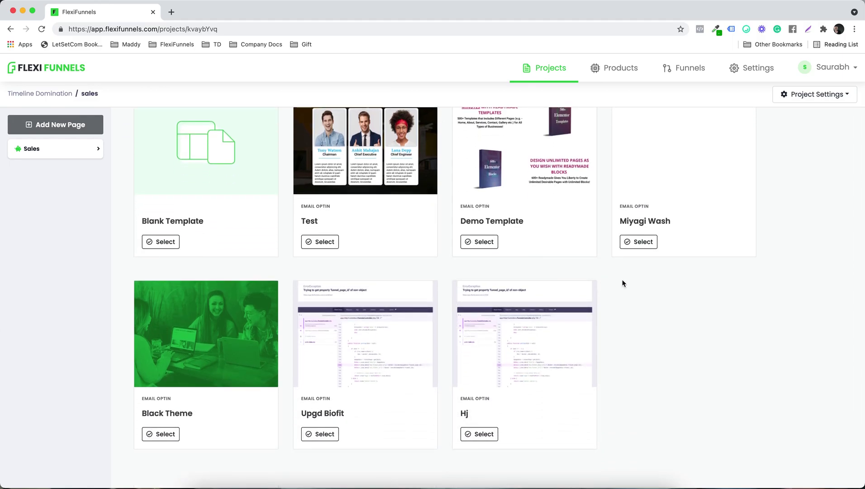
scroll(622, 283, "up", 2)
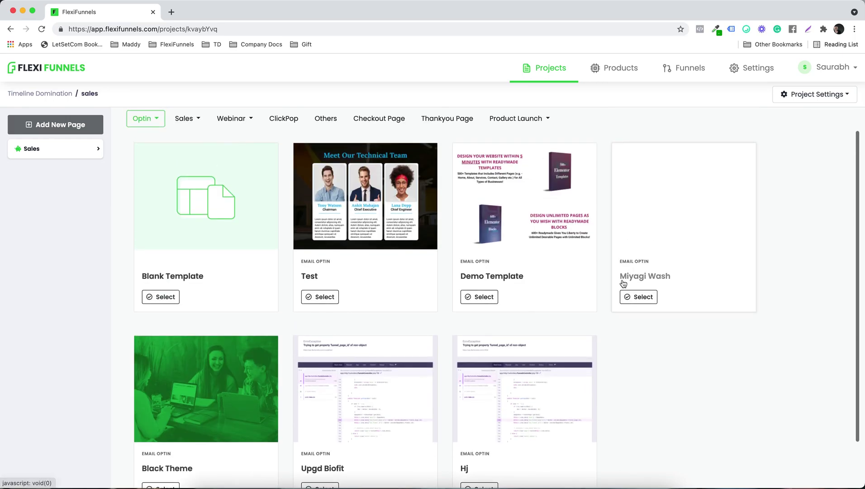
left_click(166, 301)
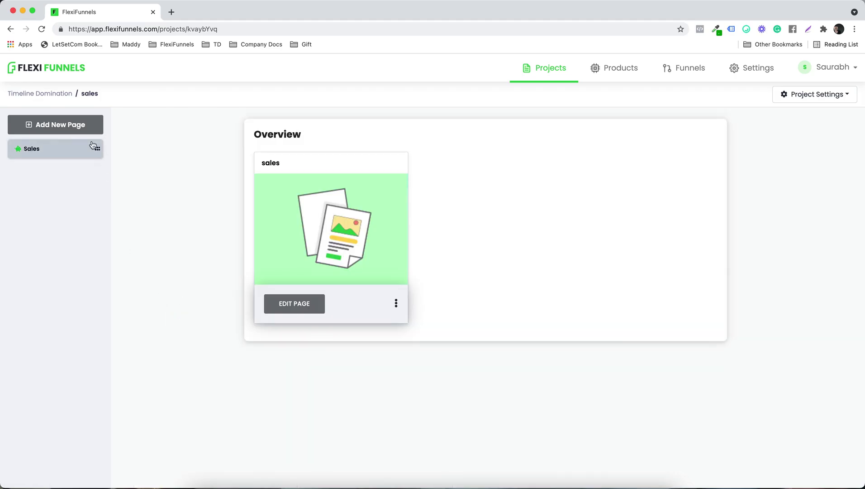
left_click(302, 305)
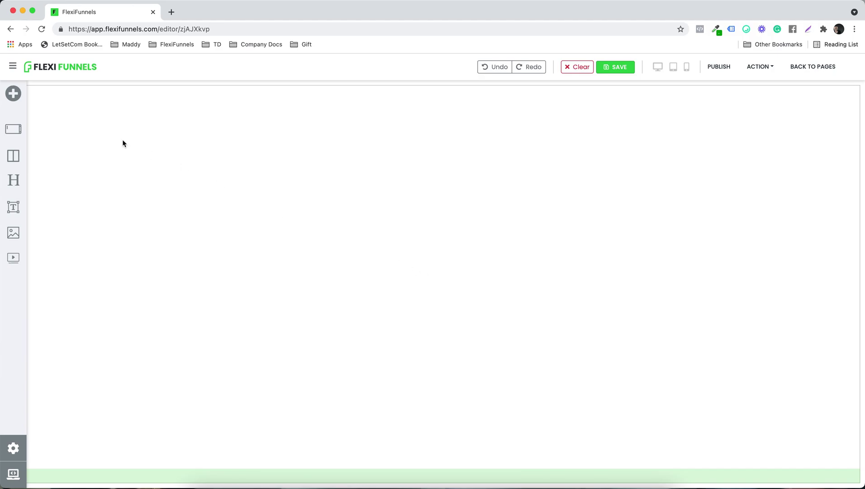
Browse the ready-made Design Blocks library, then switch to the Components list.
left_click(14, 94)
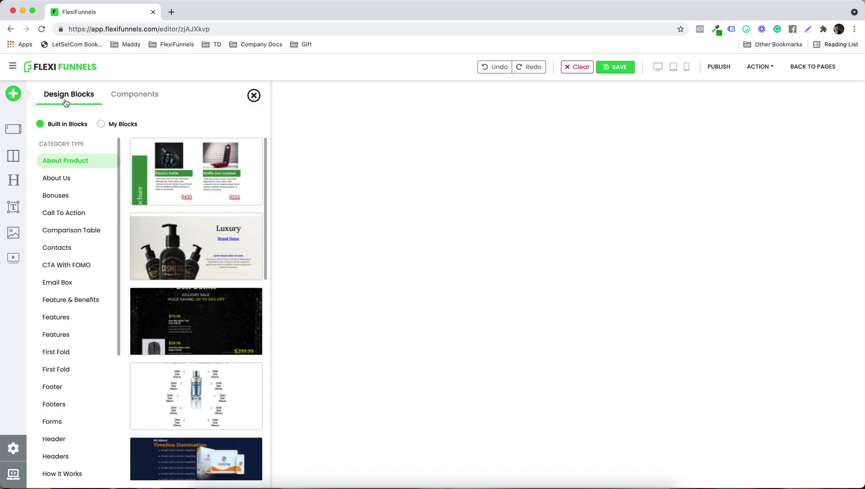
scroll(182, 227, "down", 10)
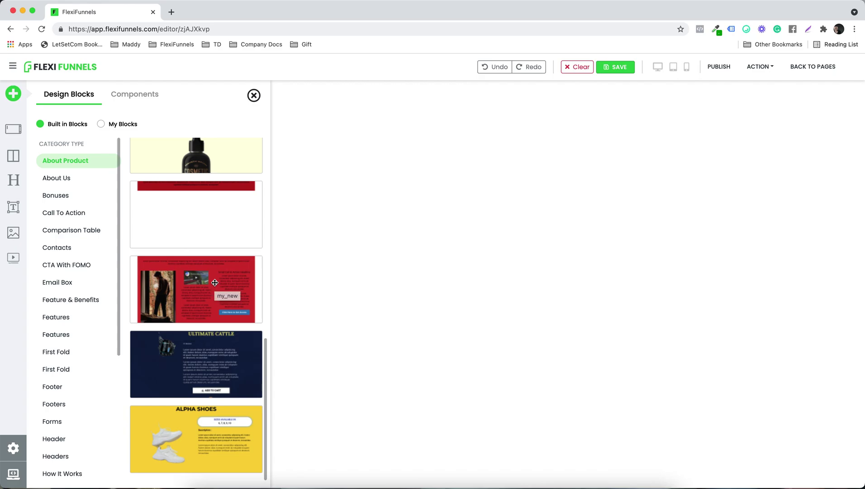
scroll(215, 282, "up", 10)
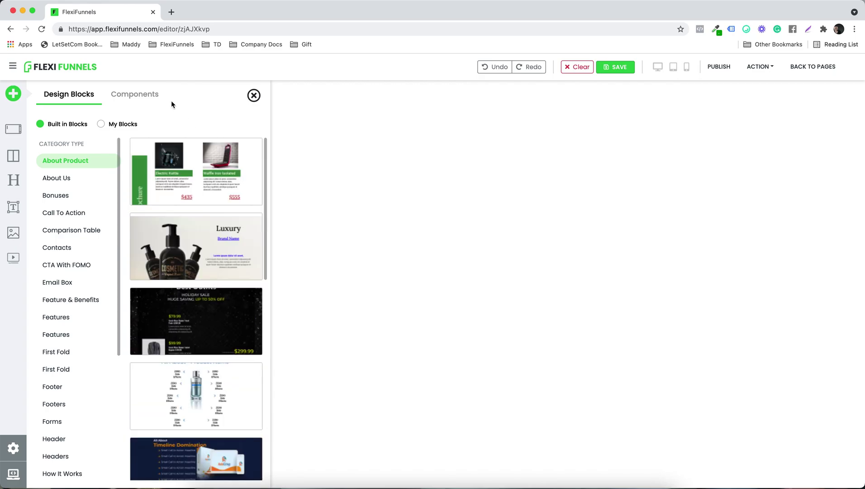
left_click(155, 95)
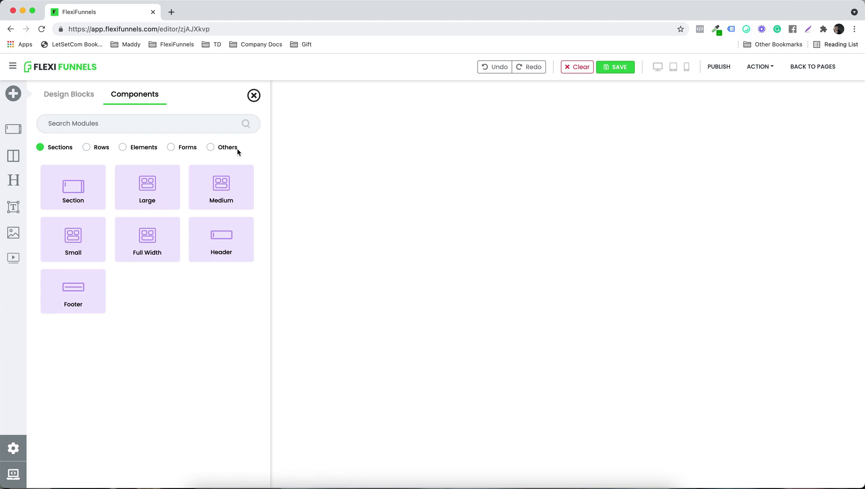
Insert an empty Section, give it a 1 Column row, and place a Headline element in it.
left_click(77, 189)
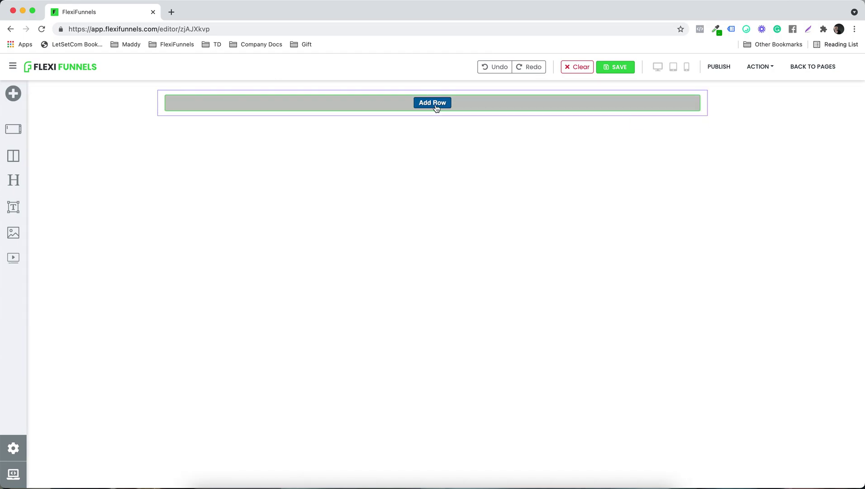
left_click(434, 104)
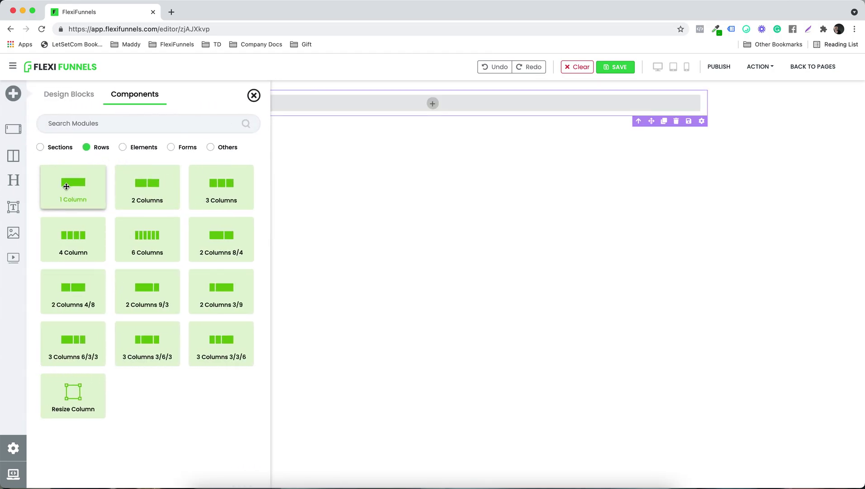
left_click(67, 186)
left_click(445, 112)
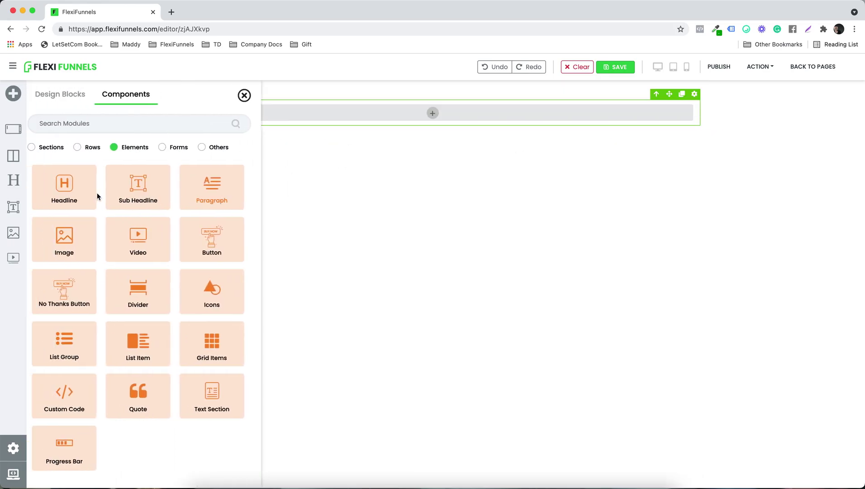
left_click(63, 188)
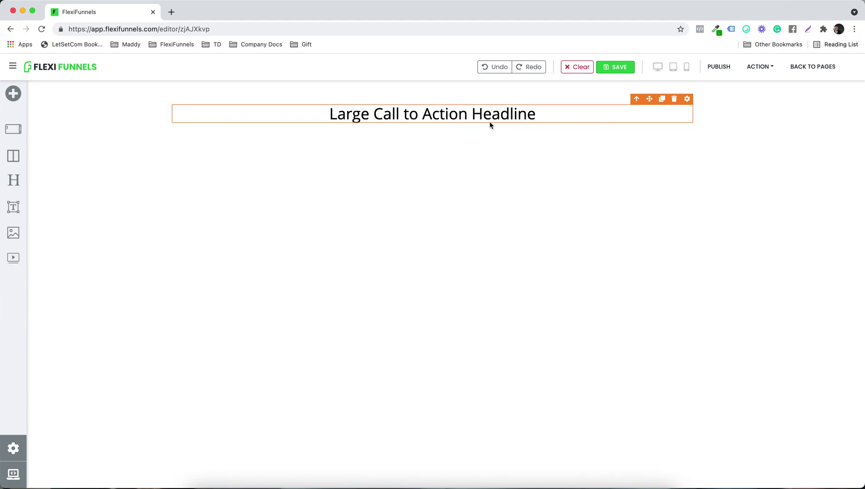
left_click(440, 123)
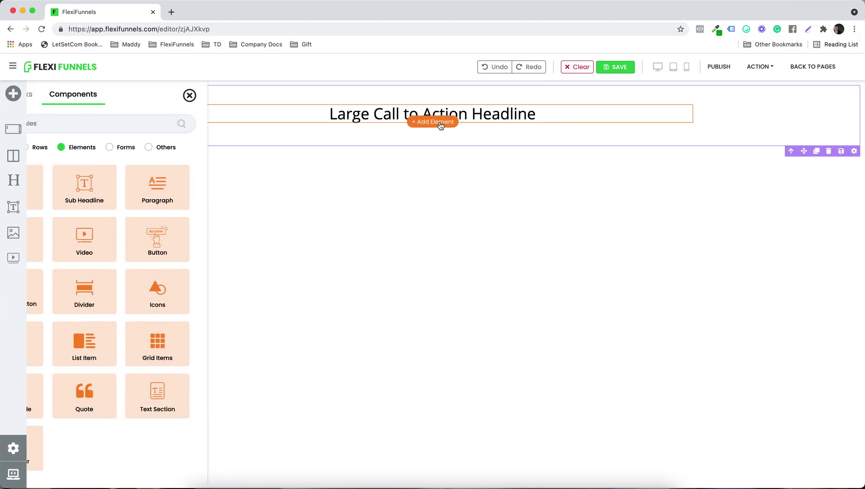
Stack a Sub Headline, a Video and a 'Click Here to Get Access' button below the headline.
left_click(130, 179)
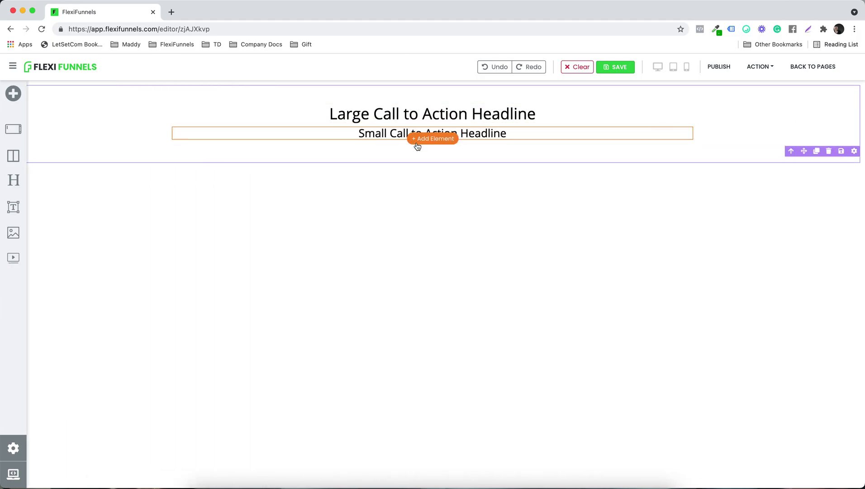
left_click(417, 144)
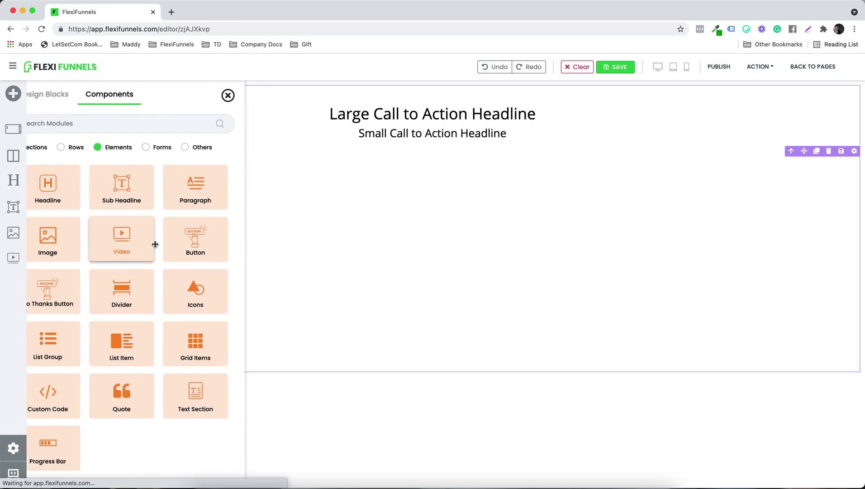
left_click(155, 244)
left_click(435, 348)
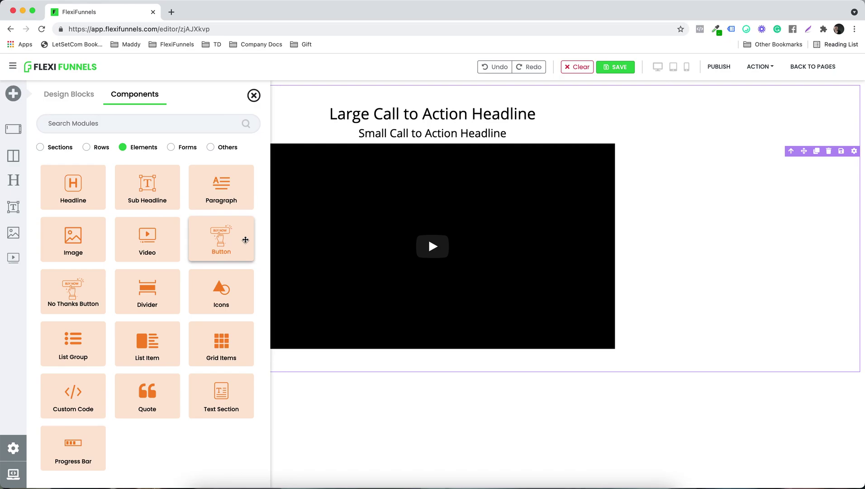
left_click(245, 240)
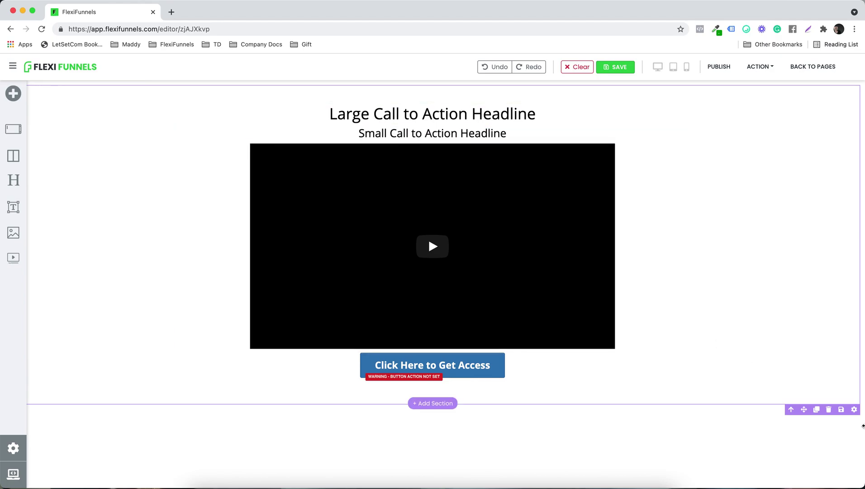
left_click(854, 409)
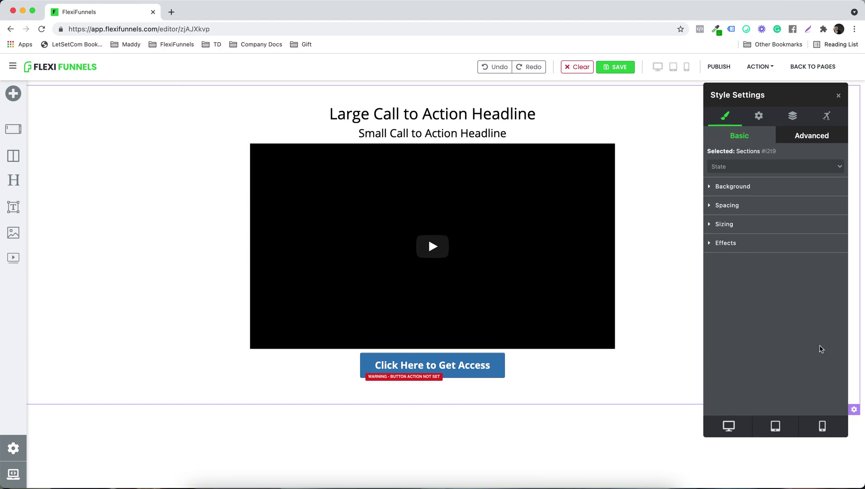
Try red, purple and white solid section backgrounds, then switch to an image background.
left_click(714, 188)
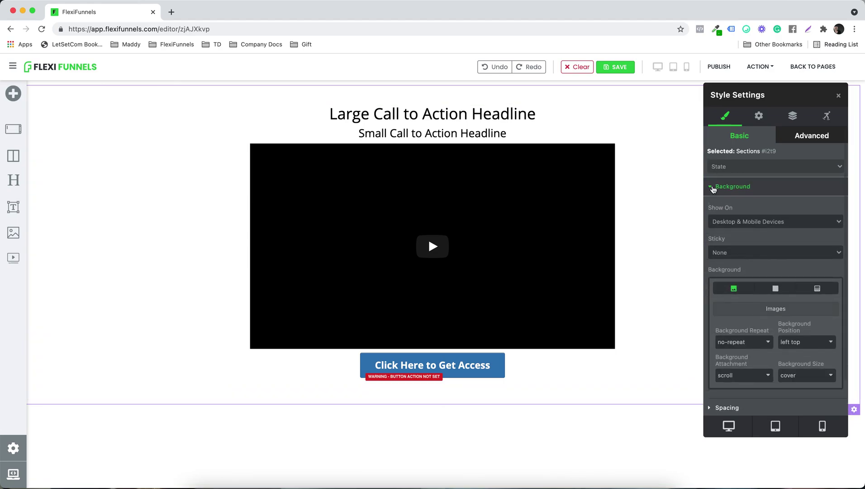
scroll(797, 194, "down", 2)
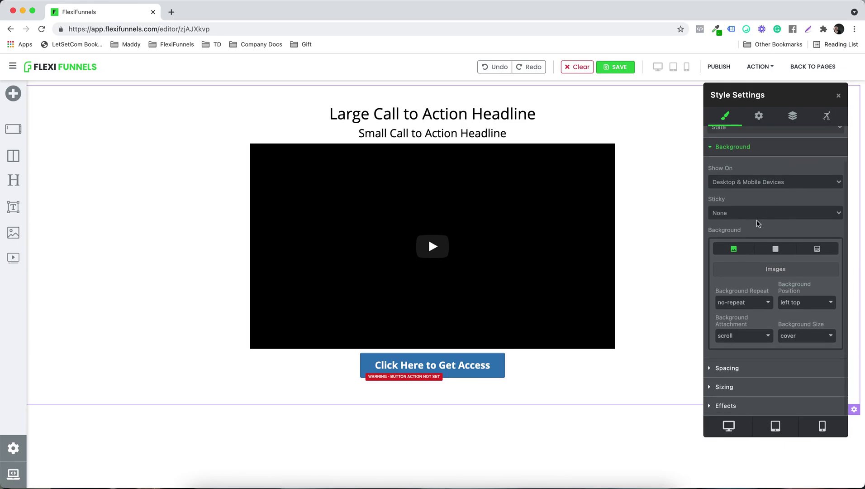
left_click(775, 249)
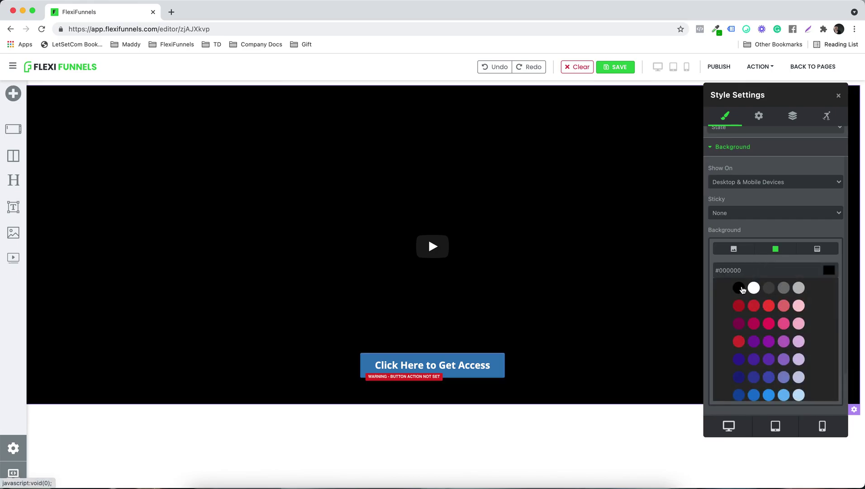
left_click(768, 306)
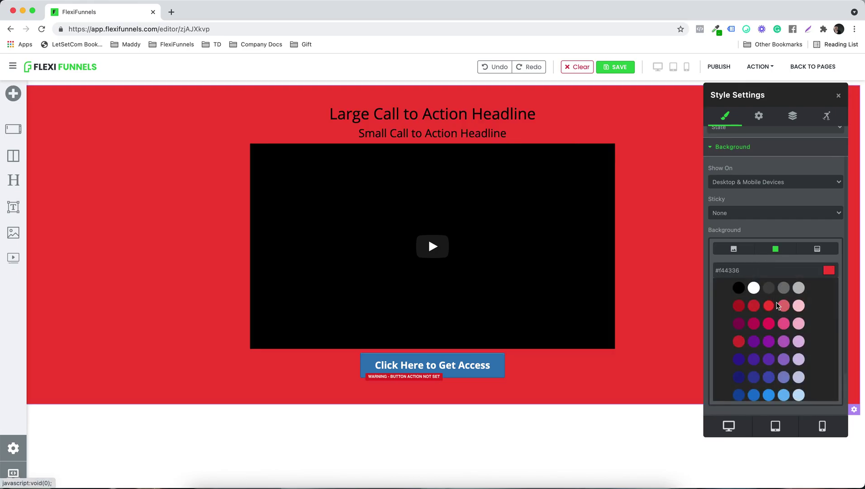
left_click(769, 360)
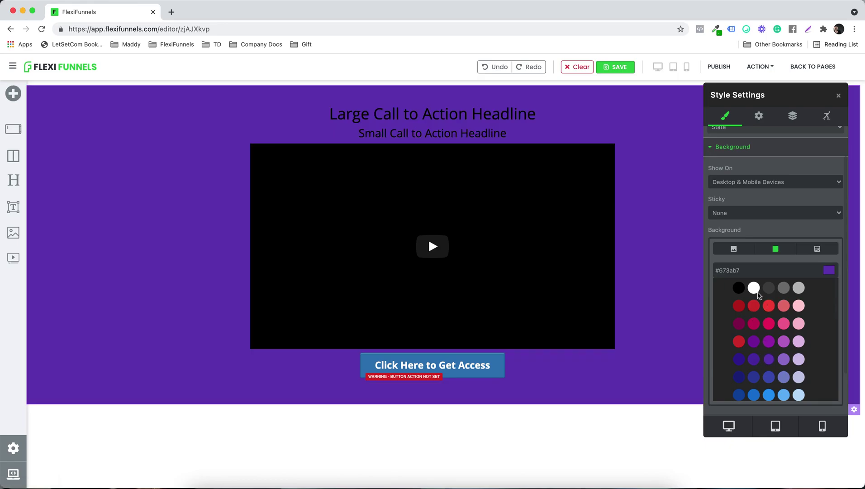
left_click(753, 288)
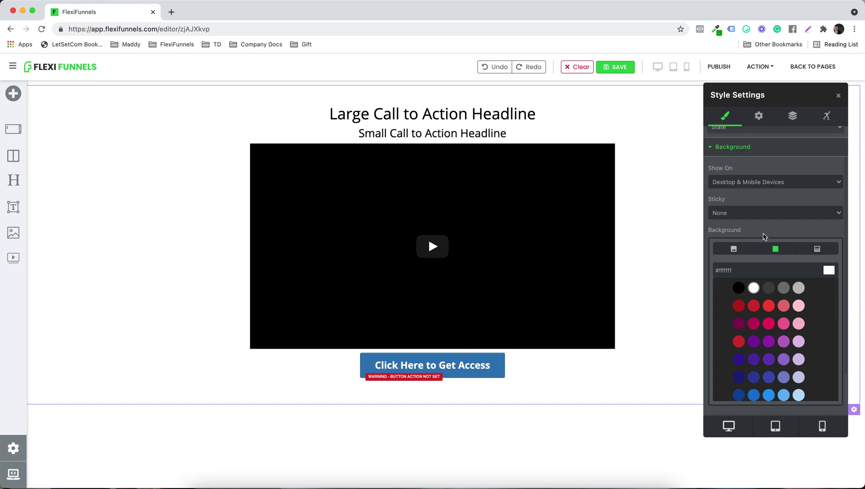
left_click(734, 248)
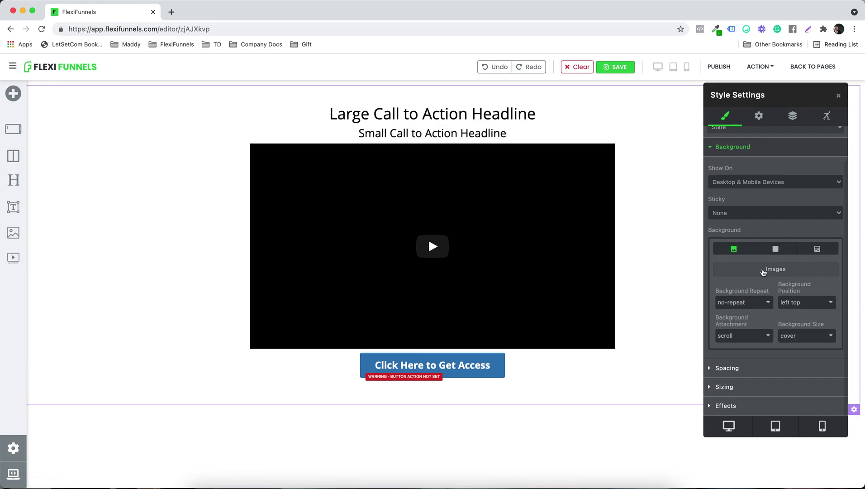
left_click(780, 270)
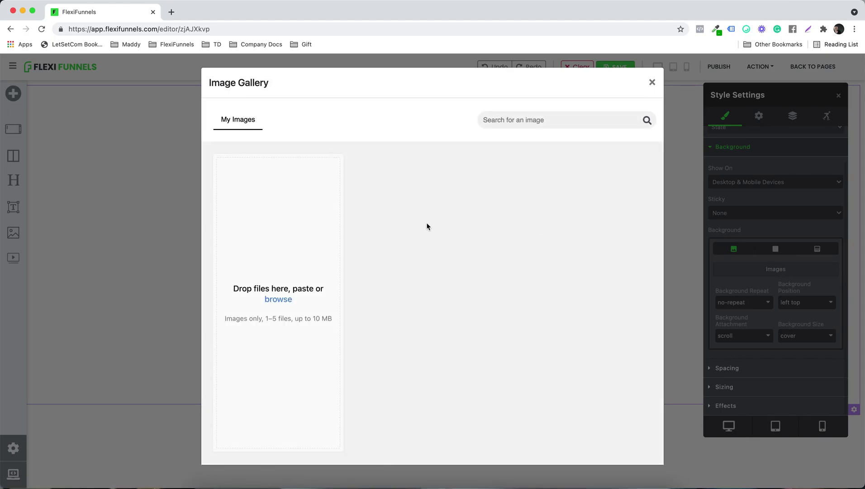
Upload the dark PNG from the Desktop and apply it as the hero section background.
left_click(273, 299)
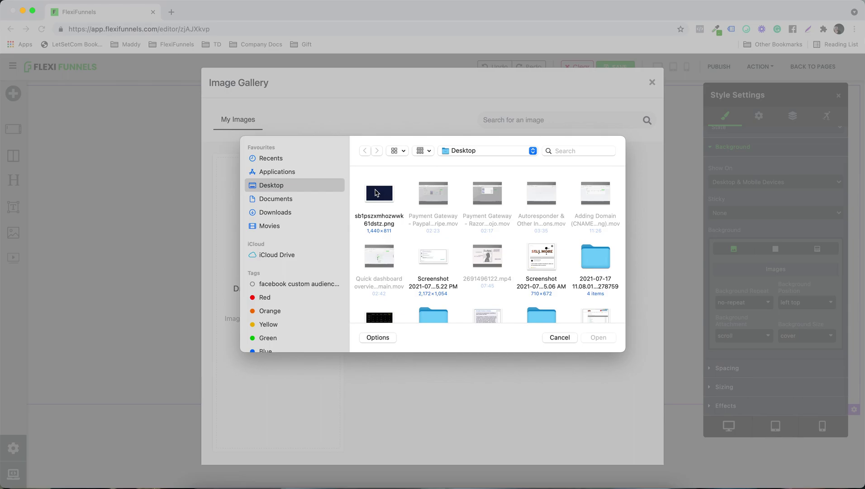
double_click(382, 197)
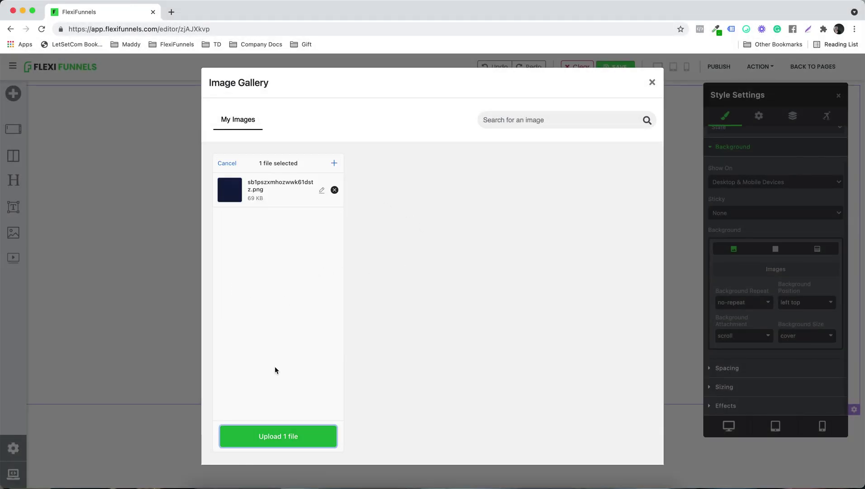
left_click(281, 437)
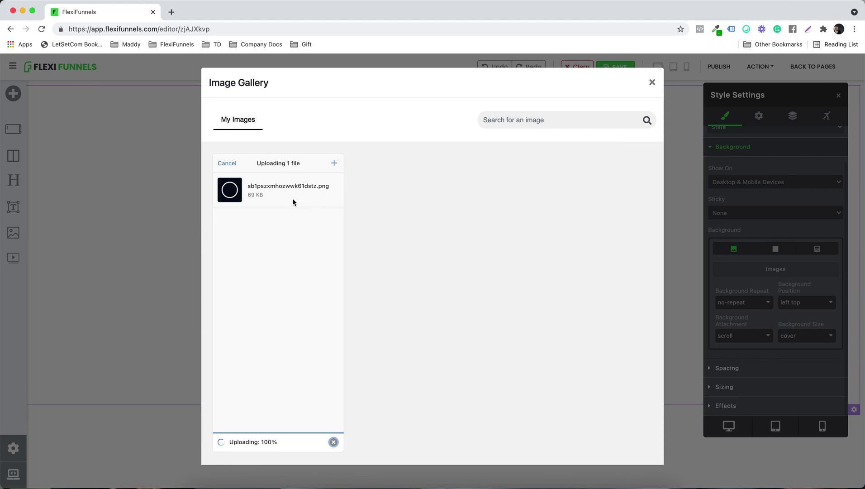
mouse_move(393, 184)
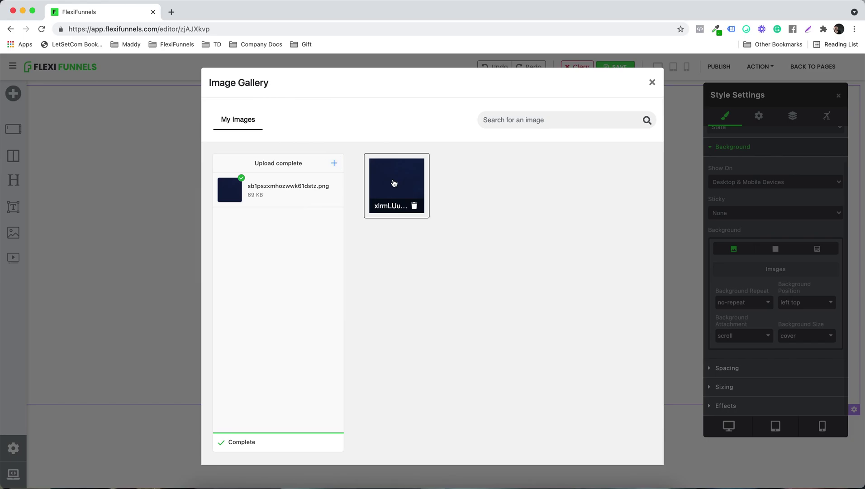
left_click(391, 187)
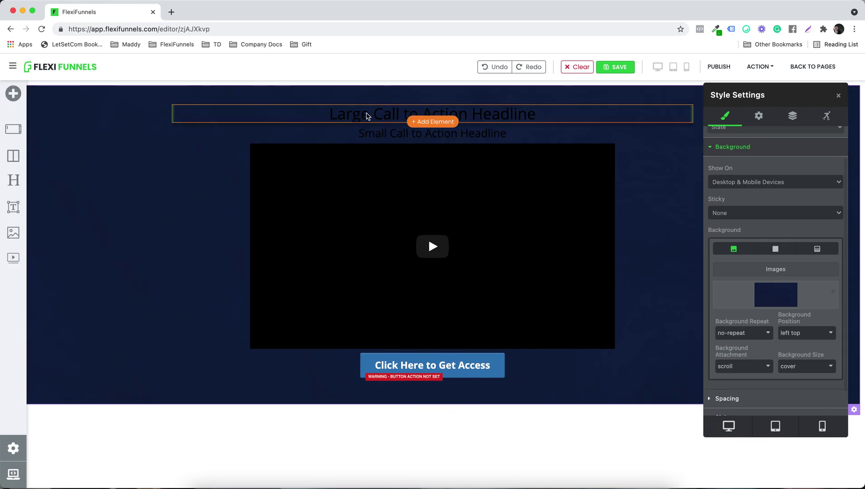
Open the large headline's text settings and set its colour to white.
left_click(369, 115)
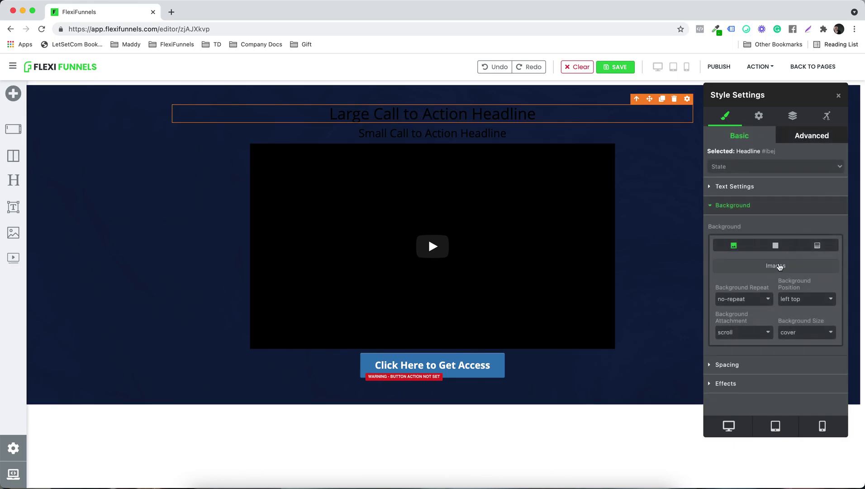
left_click(720, 206)
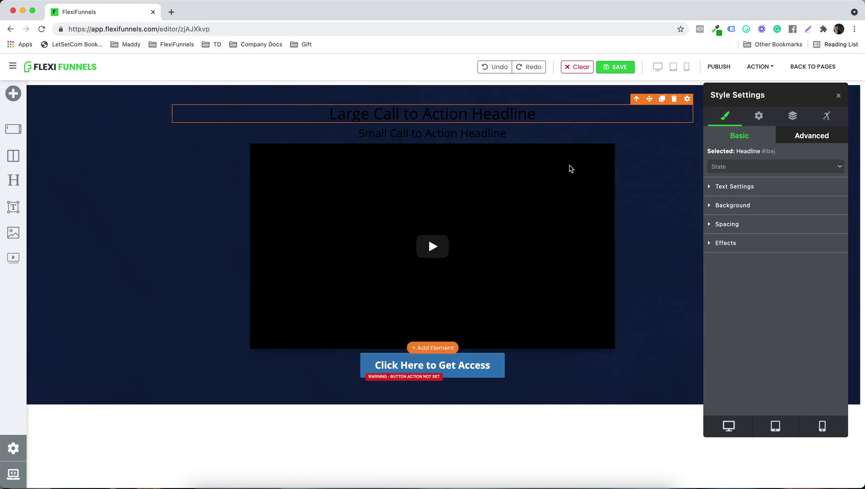
left_click(741, 188)
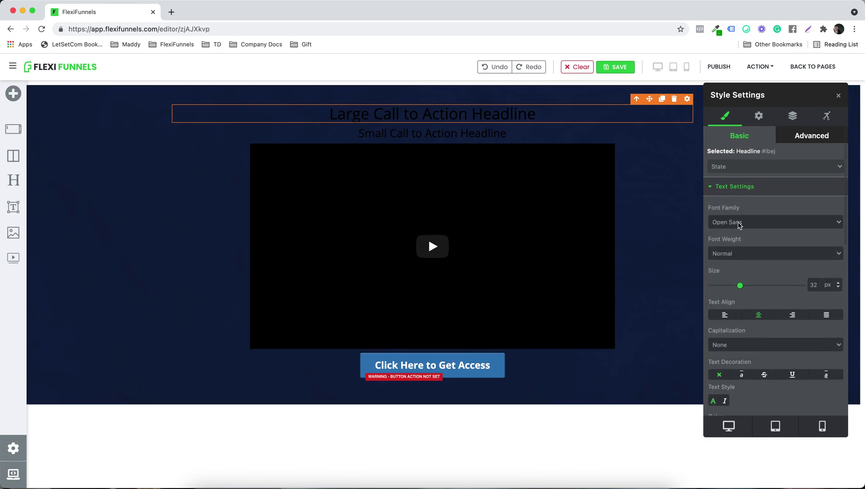
scroll(738, 227, "down", 3)
left_click(752, 338)
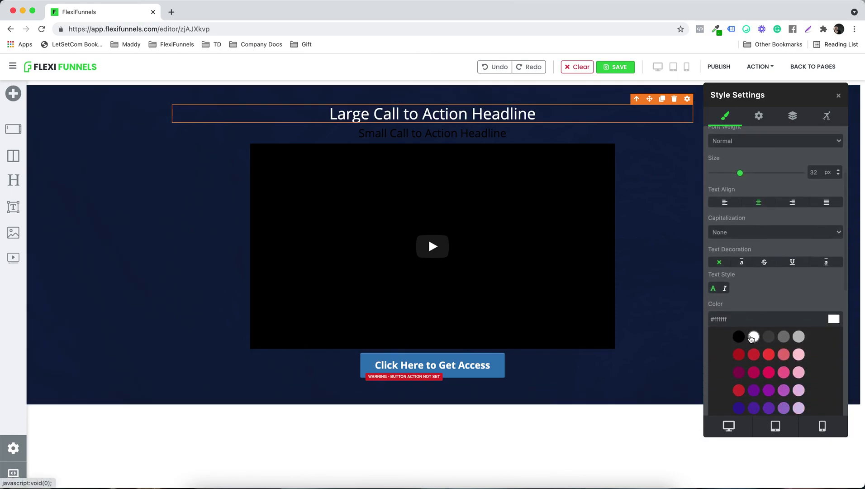
scroll(765, 247, "up", 2)
Make the large headline 49 px, bold and yellow (#ffeb3b).
left_click_drag(743, 252, 757, 251)
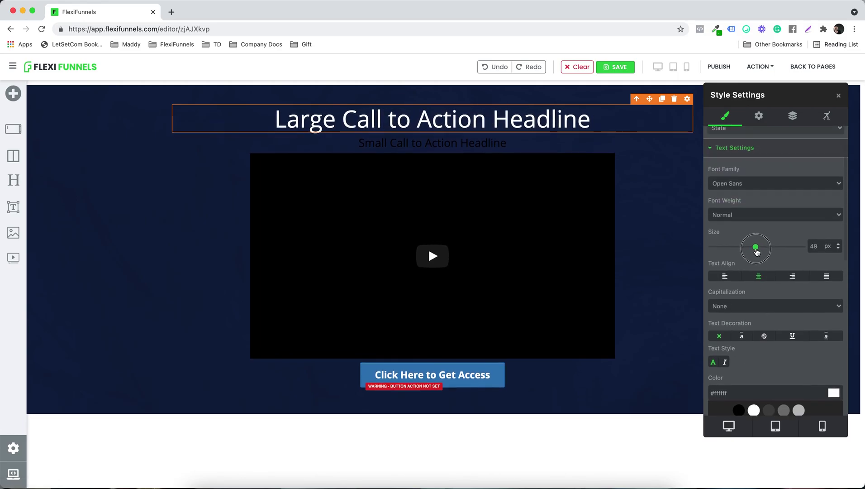
scroll(755, 246, "down", 1)
left_click(731, 199)
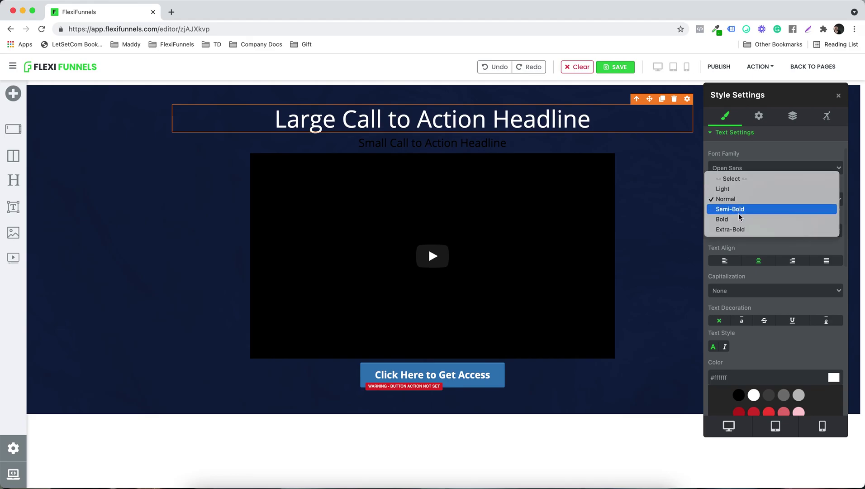
left_click(741, 220)
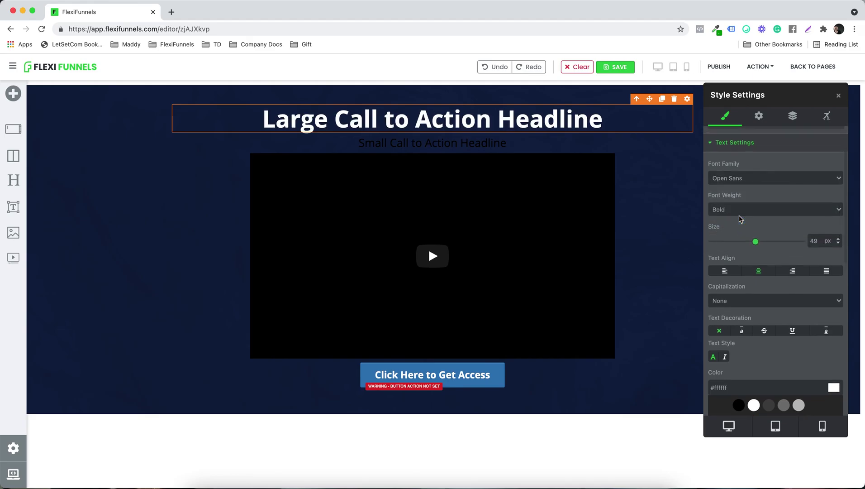
scroll(752, 312, "down", 6)
scroll(752, 312, "down", 5)
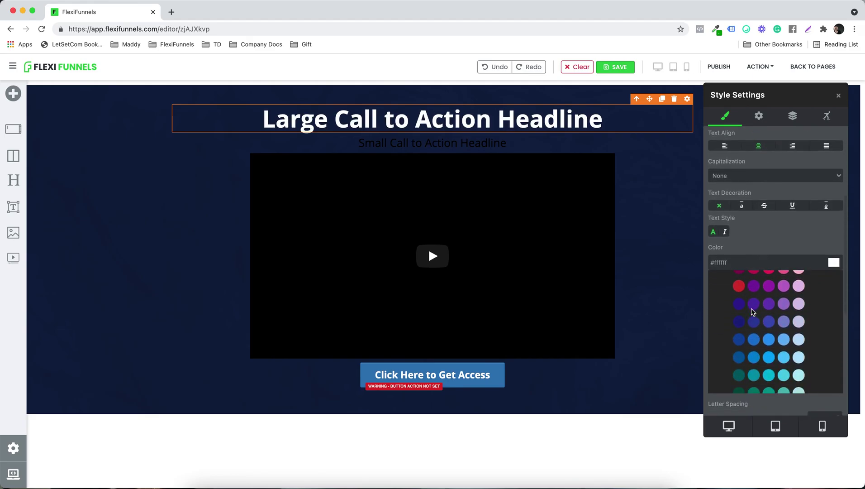
left_click(769, 356)
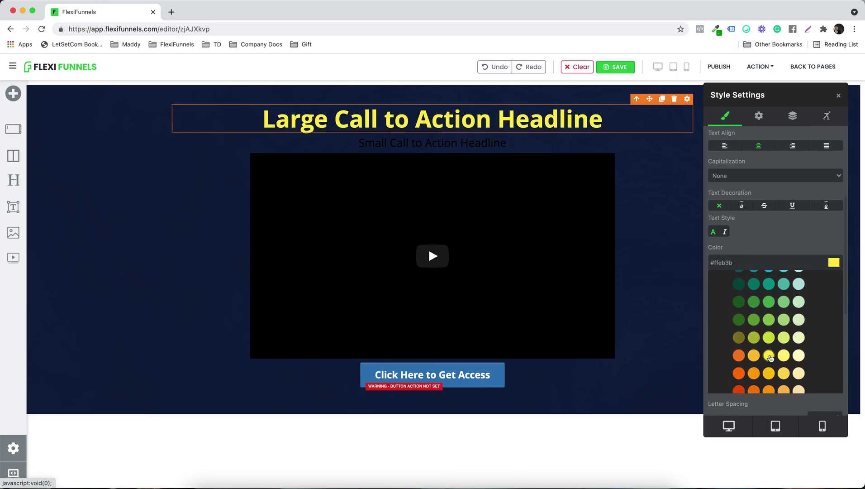
left_click(476, 146)
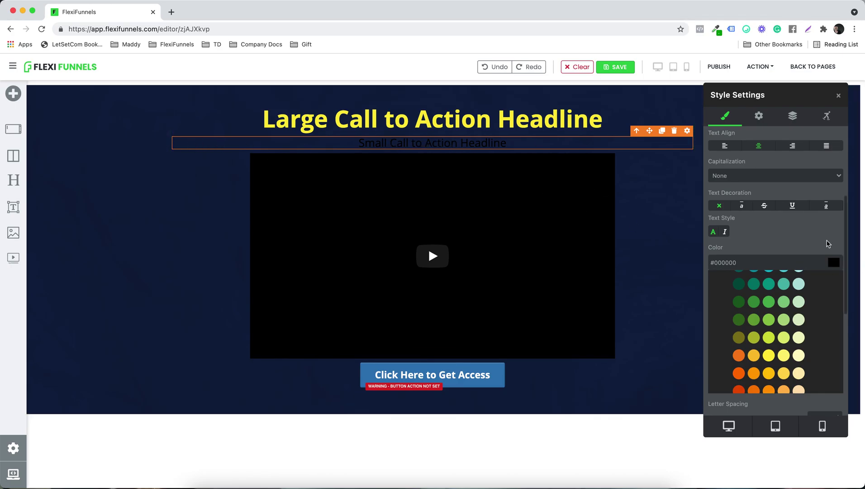
Colour the sub headline white and close the Style Settings panel.
scroll(788, 295, "up", 4)
left_click(754, 274)
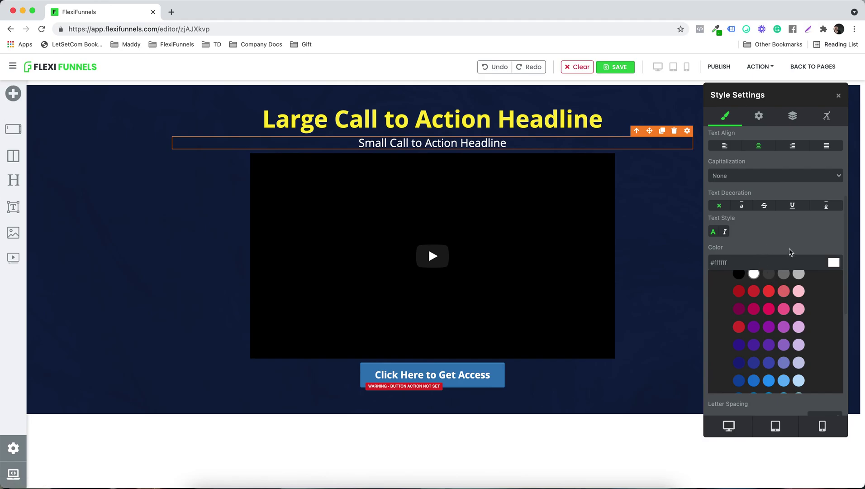
scroll(799, 255, "down", 3)
scroll(771, 310, "up", 3)
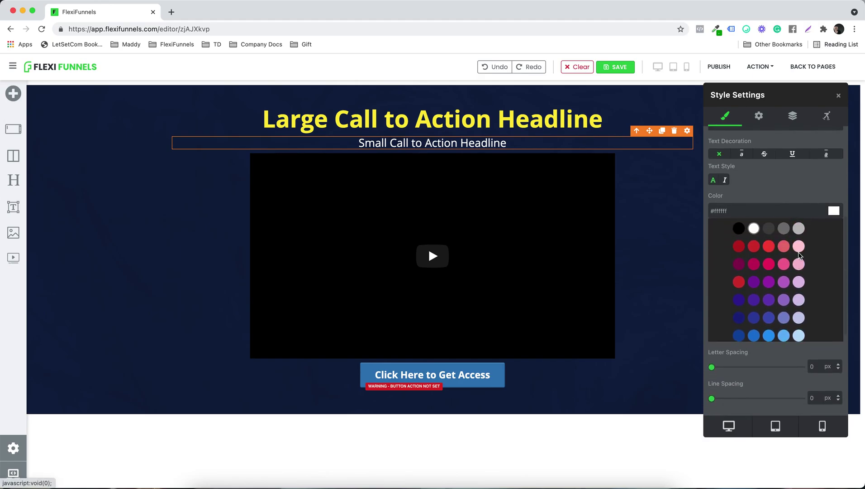
scroll(770, 310, "down", 5)
scroll(772, 290, "up", 5)
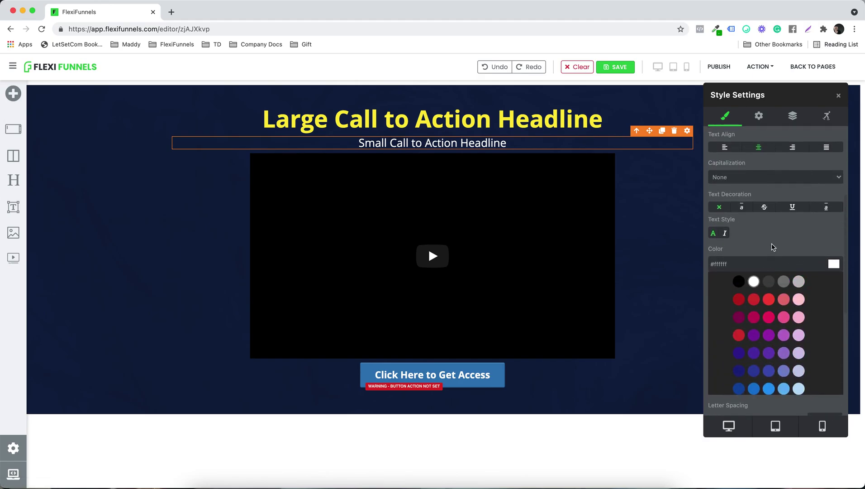
scroll(773, 247, "up", 3)
scroll(773, 246, "up", 2)
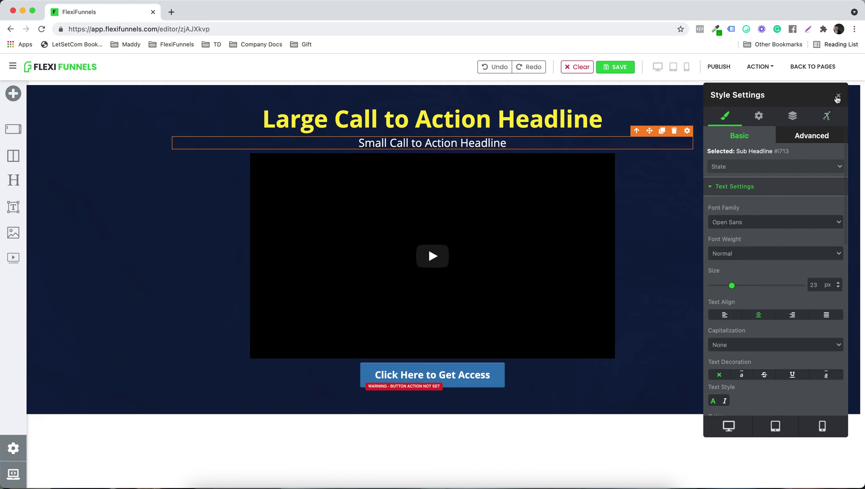
left_click(839, 97)
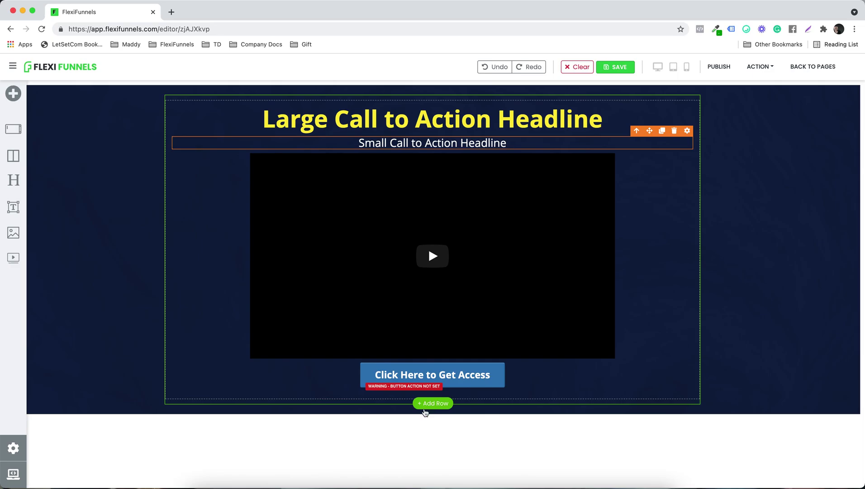
Below the hero, add a Section with a 1 Column row holding a Headline element.
left_click(442, 417)
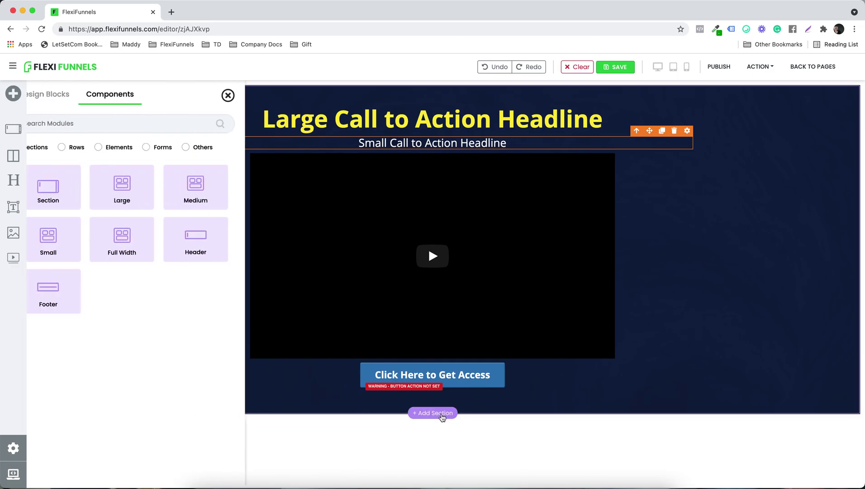
left_click(69, 186)
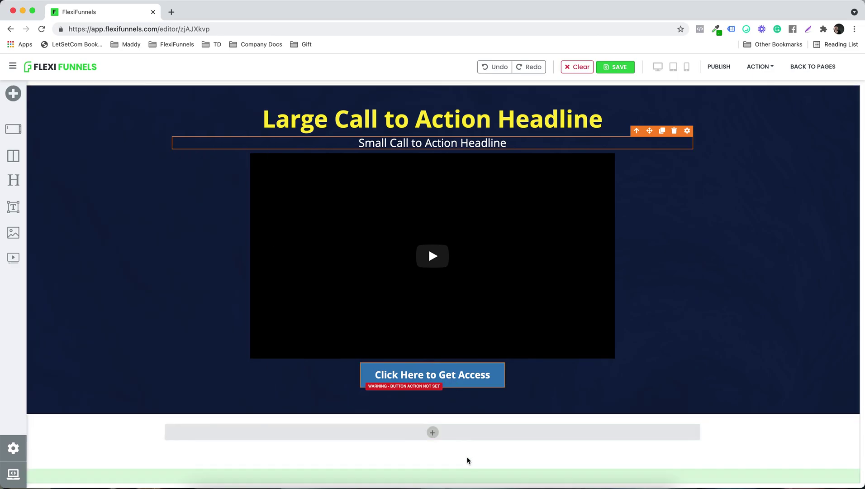
left_click(445, 435)
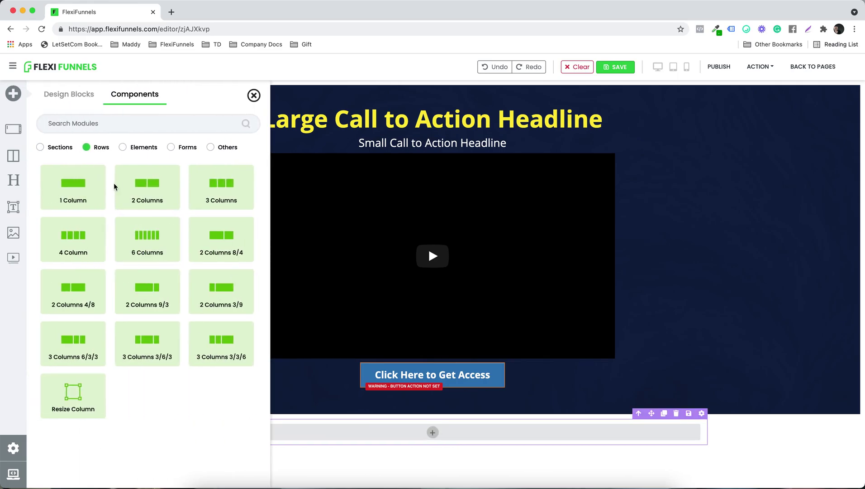
left_click(91, 188)
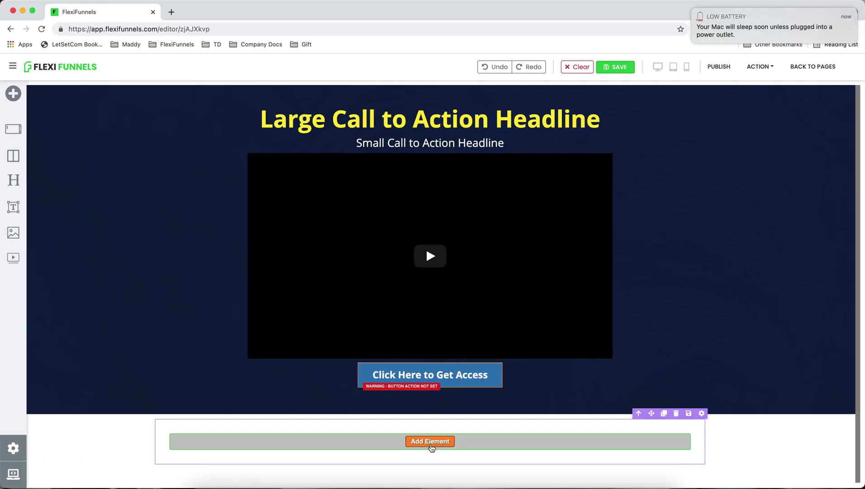
left_click(430, 441)
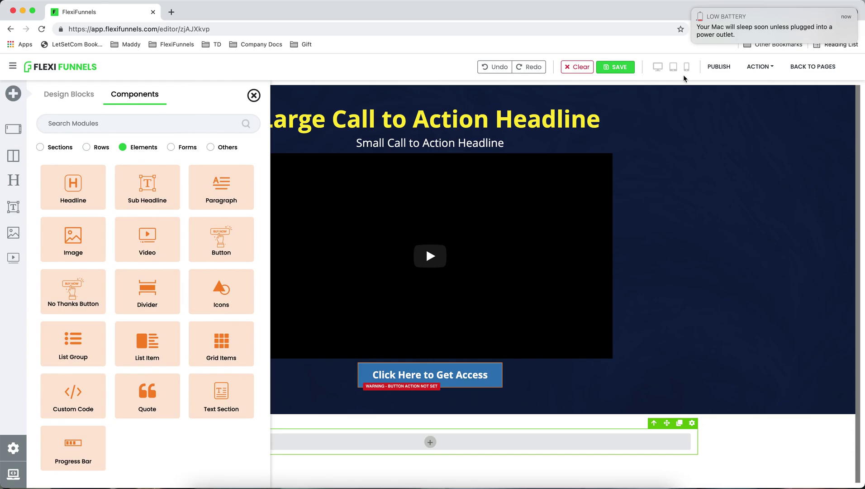
mouse_move(698, 13)
left_click(693, 10)
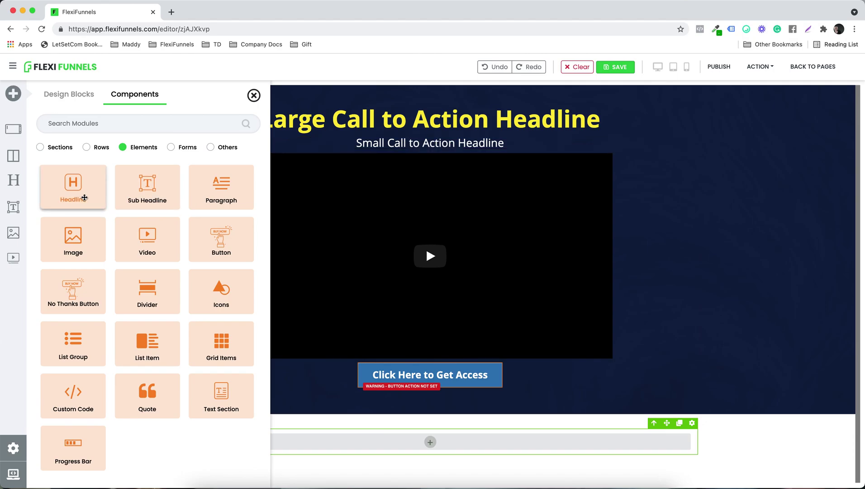
left_click(85, 197)
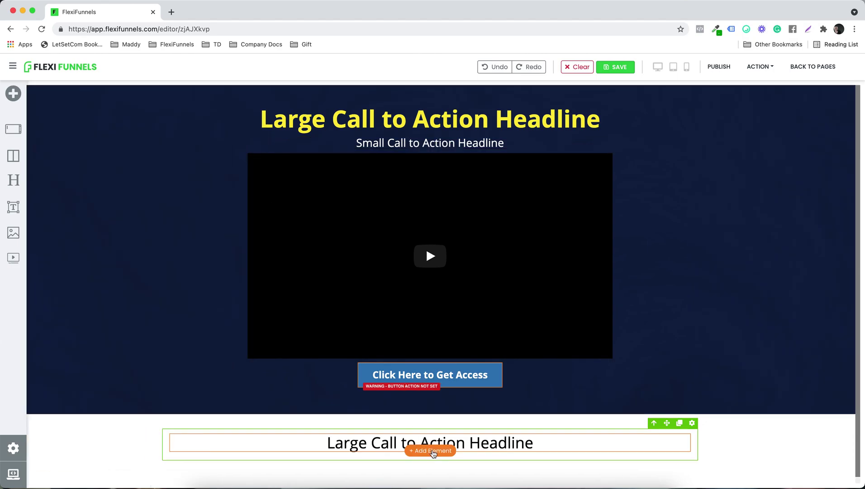
Add a Lorem ipsum paragraph and then an image placeholder under the section headline.
left_click(433, 453)
left_click(221, 185)
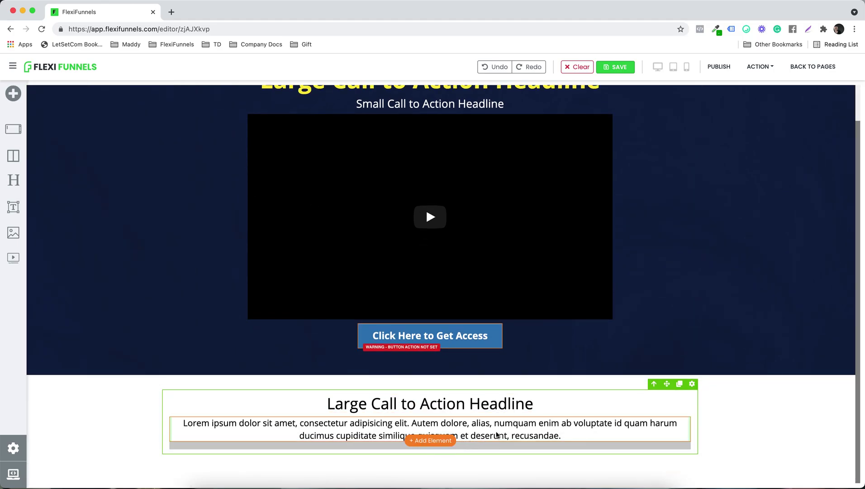
left_click(439, 441)
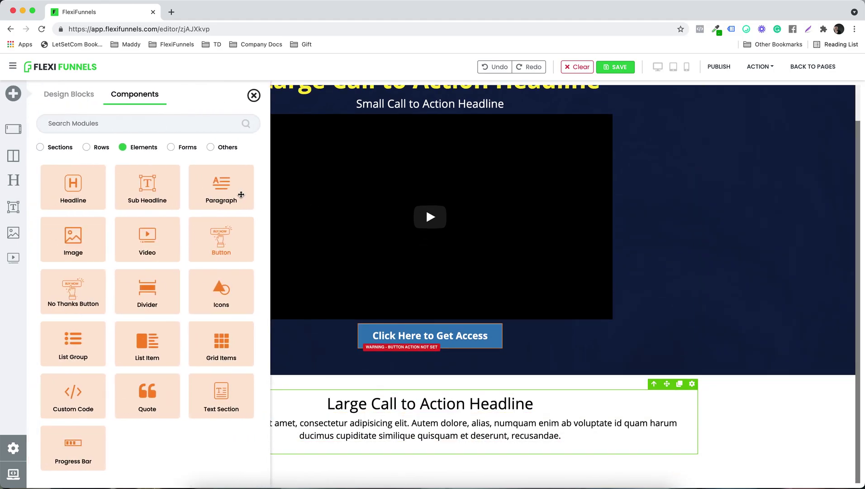
left_click(77, 235)
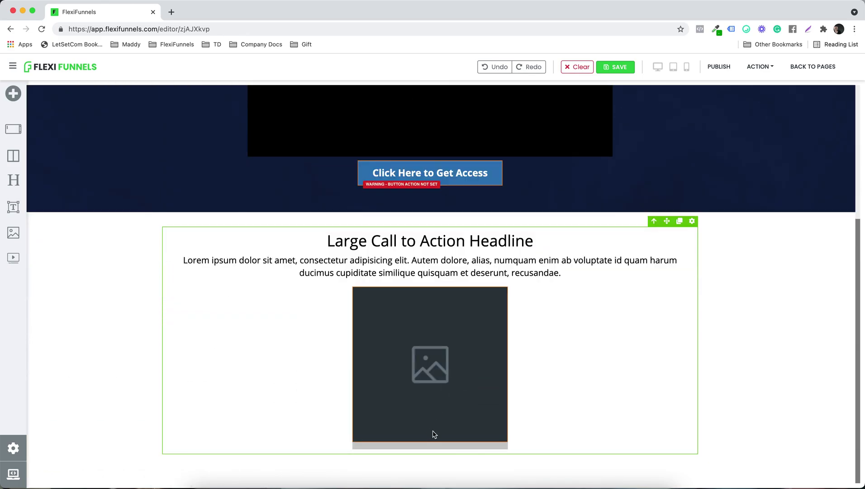
Add a divider line below the image and a person icon beneath the divider.
left_click(436, 441)
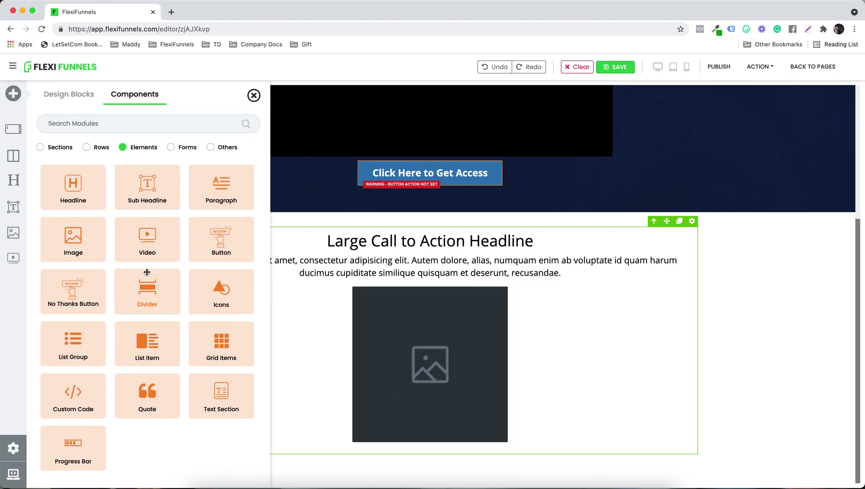
left_click(149, 290)
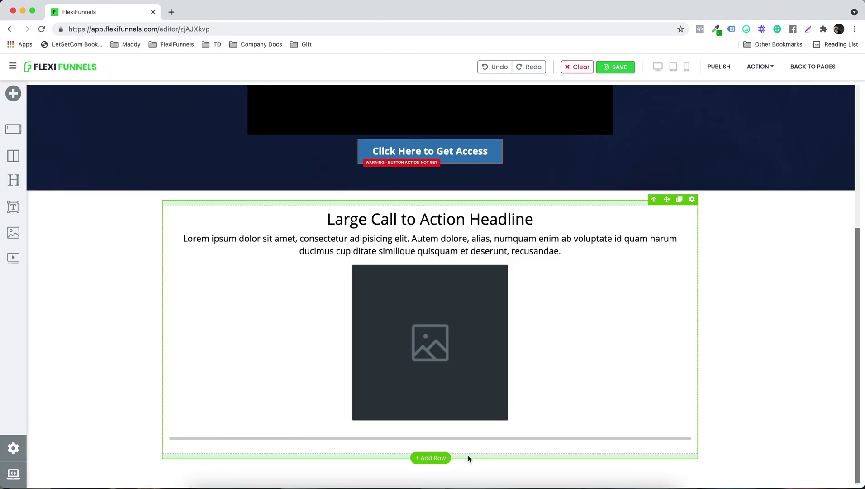
left_click(444, 439)
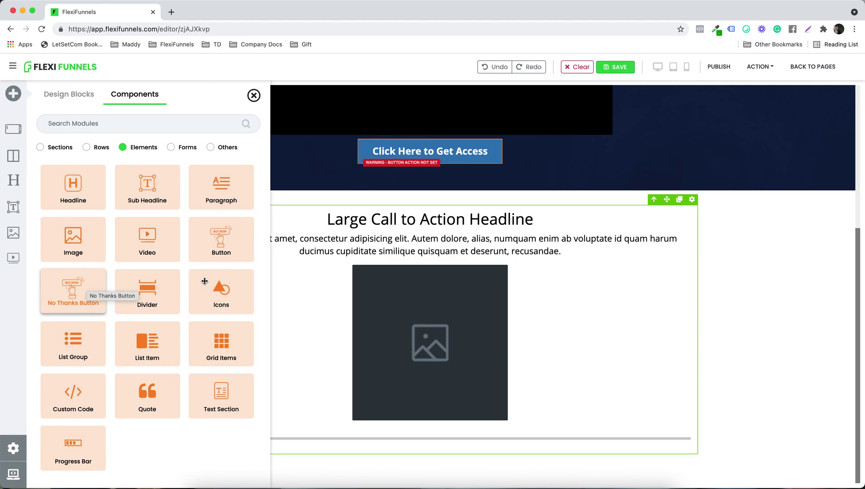
left_click(232, 281)
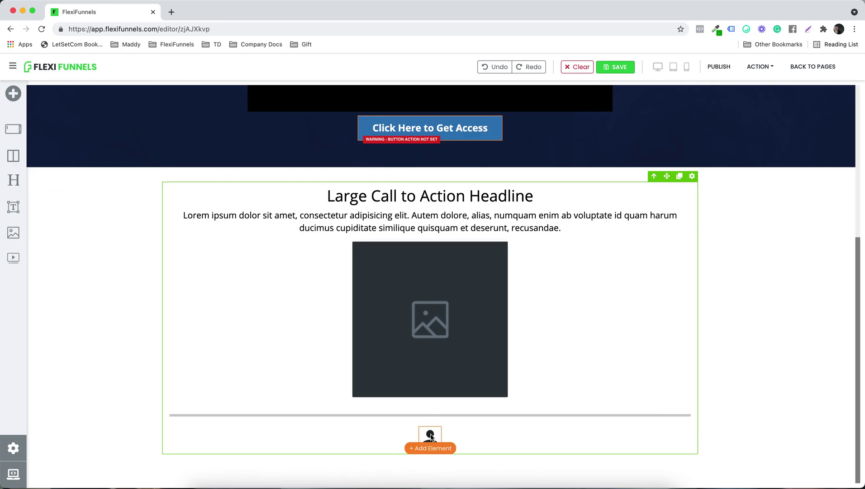
Add a three-item bullet list and then a progress bar below the person icon.
left_click(430, 438)
left_click(496, 440)
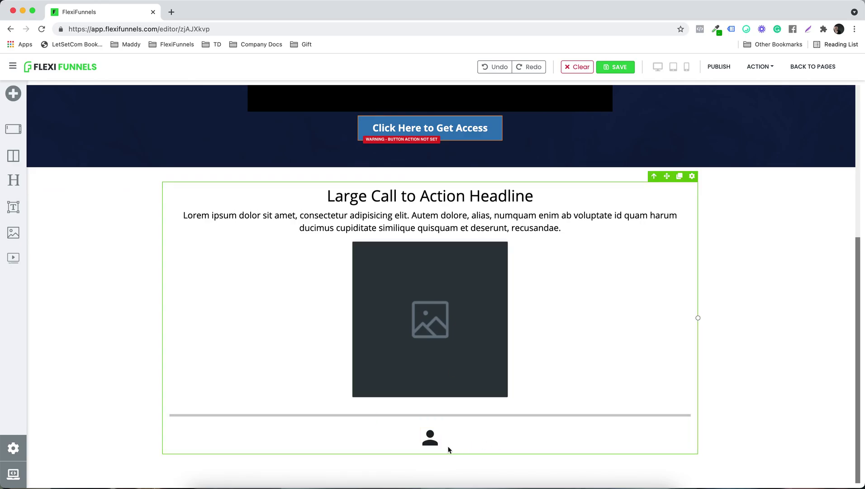
left_click(432, 448)
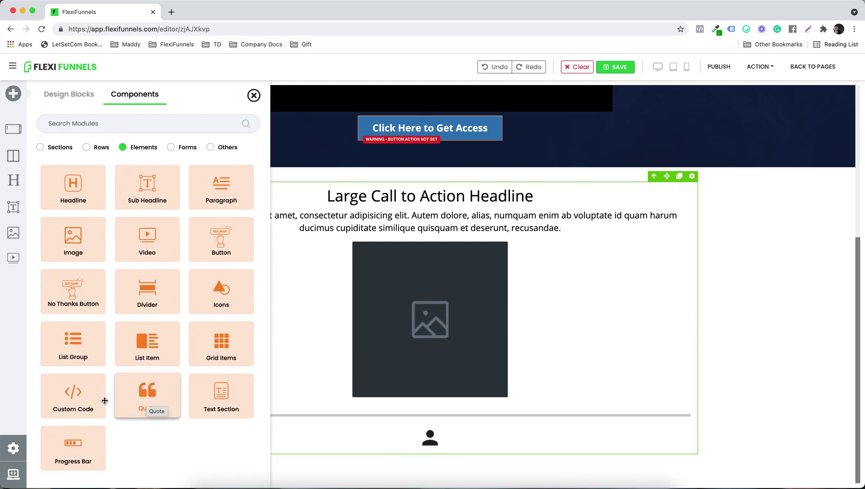
left_click(72, 347)
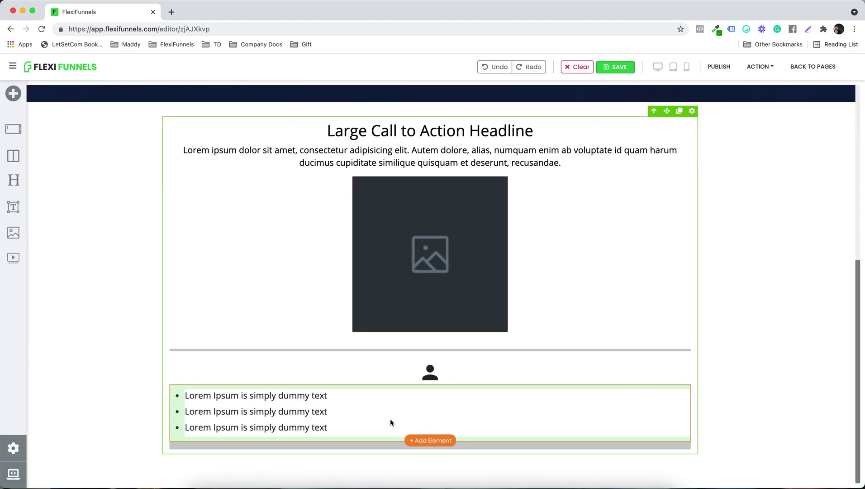
left_click(433, 440)
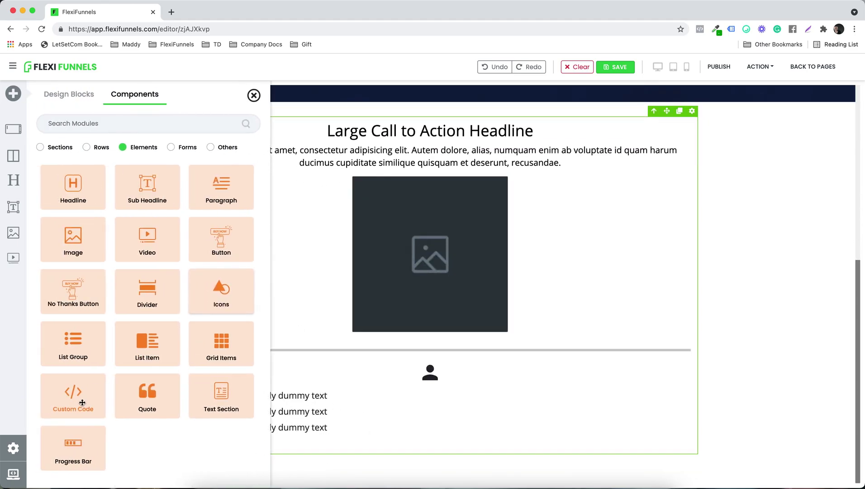
left_click(75, 455)
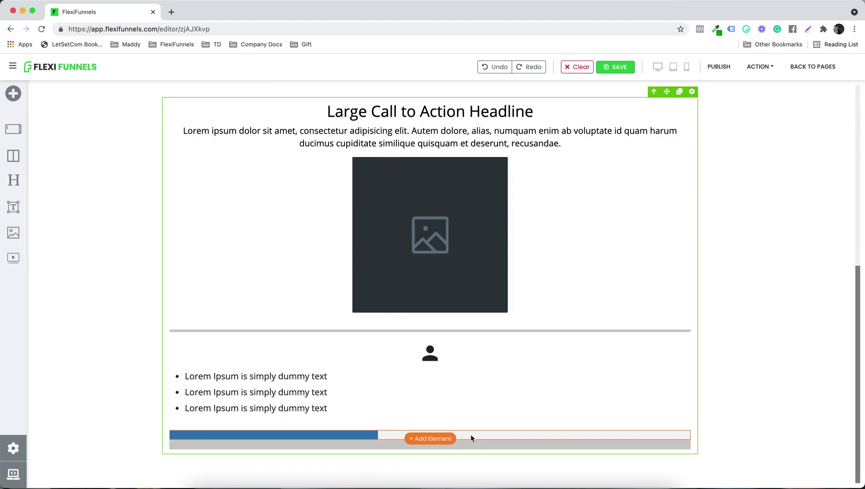
Add an italic quote below the progress bar; a grid attempt is abandoned.
left_click(432, 438)
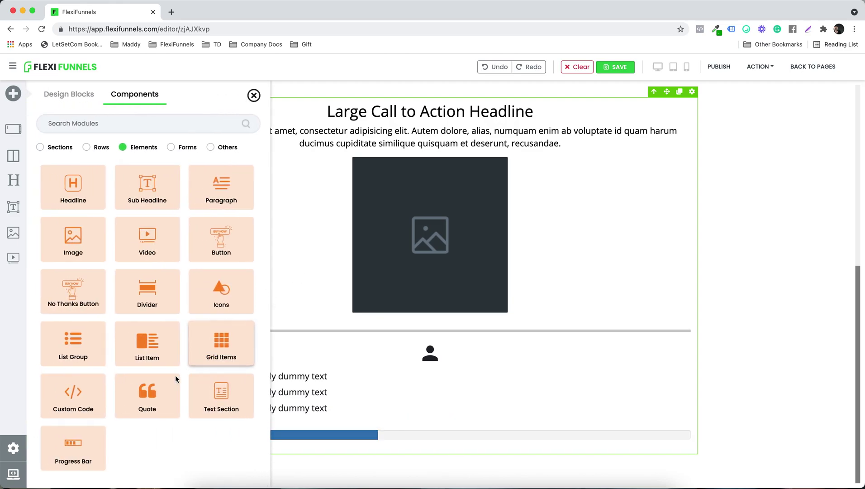
left_click(137, 390)
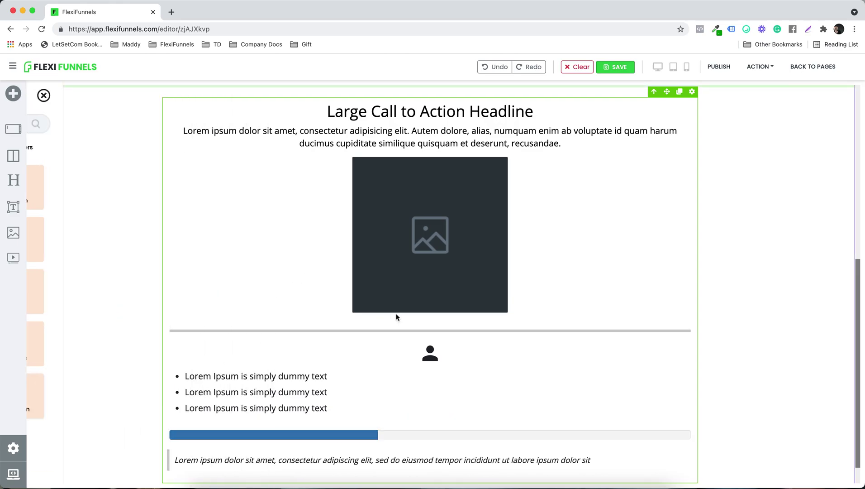
scroll(396, 313, "down", 1)
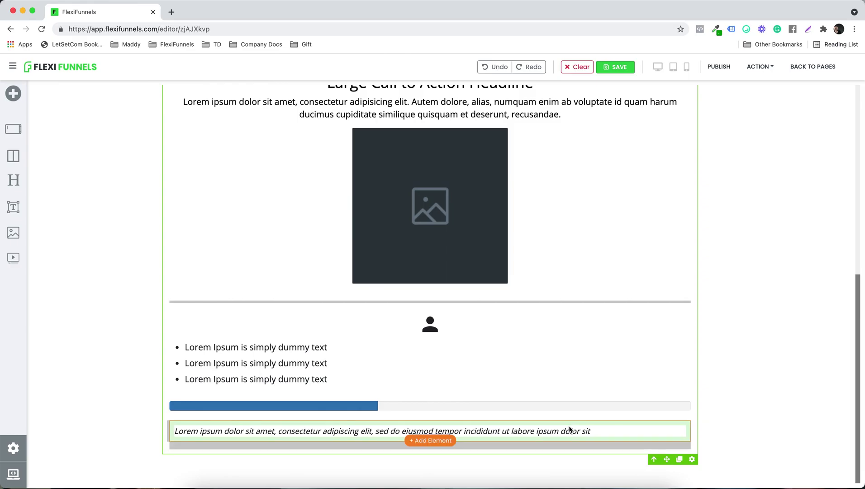
left_click(430, 444)
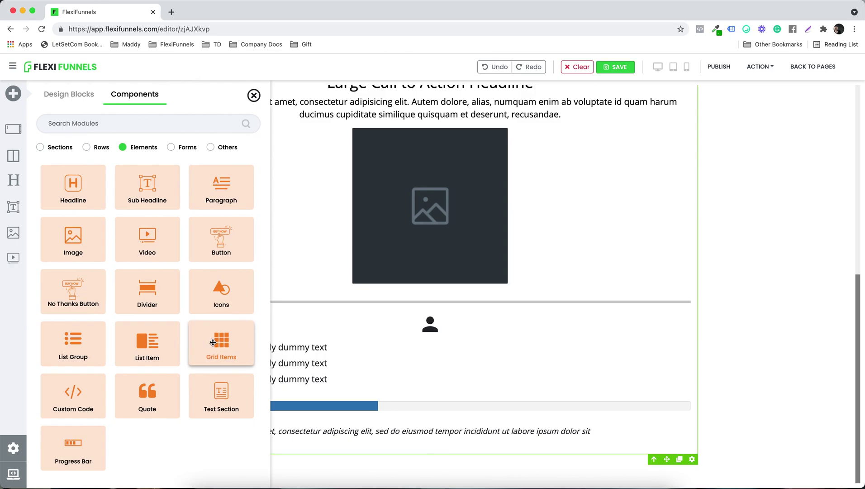
left_click_drag(303, 345, 265, 90)
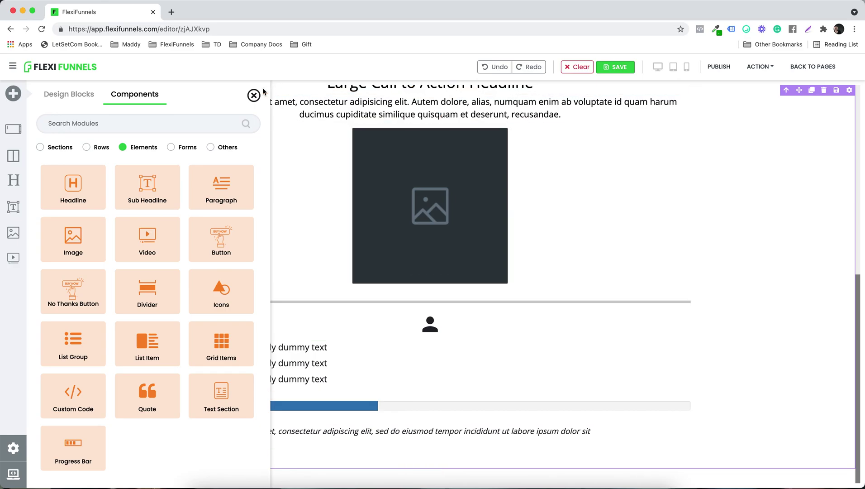
left_click(254, 95)
Add a two-column row below the section with an image placeholder in each column.
left_click(430, 457)
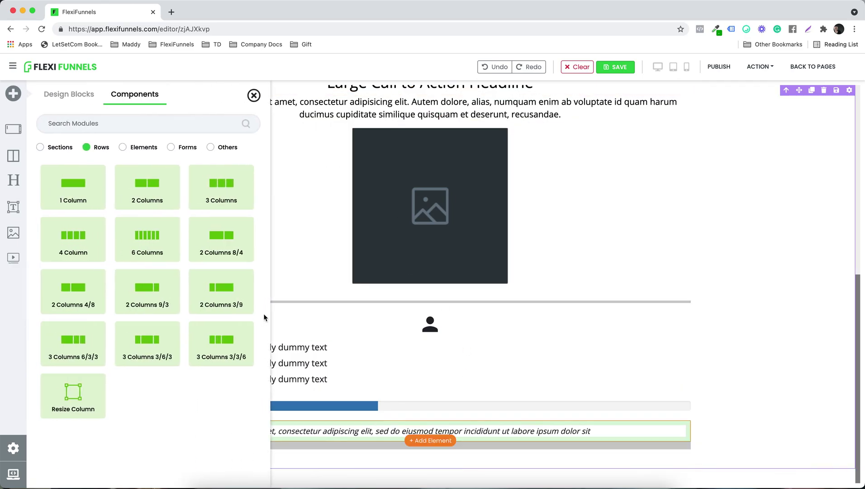
left_click(162, 192)
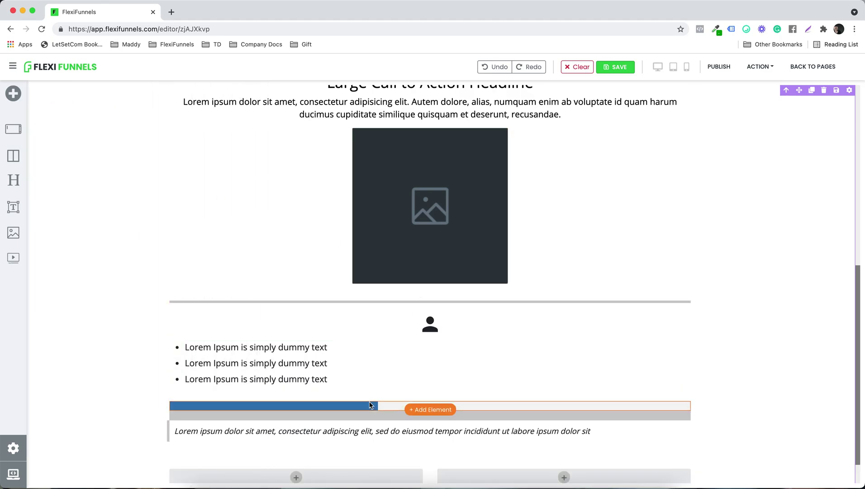
scroll(370, 404, "down", 1)
left_click(300, 440)
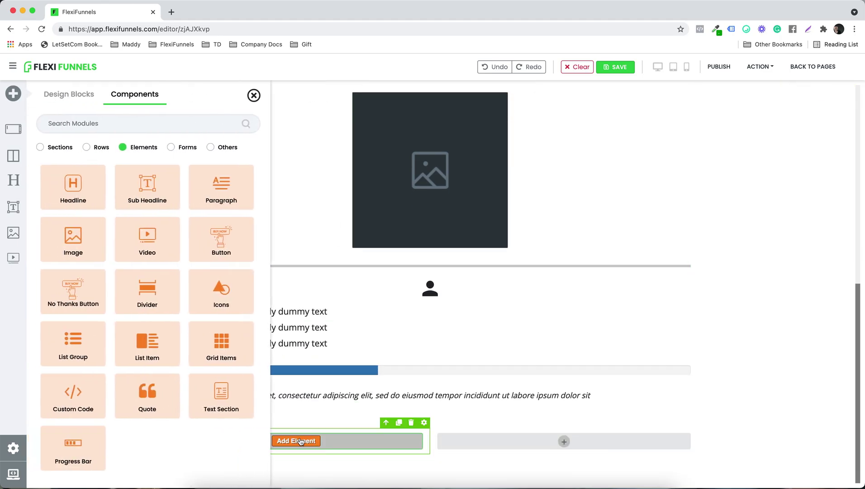
left_click(91, 247)
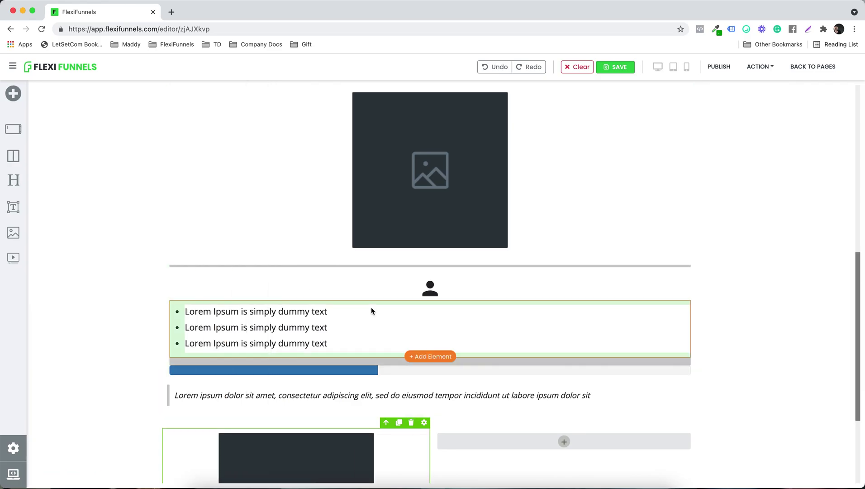
scroll(371, 310, "down", 4)
left_click(563, 295)
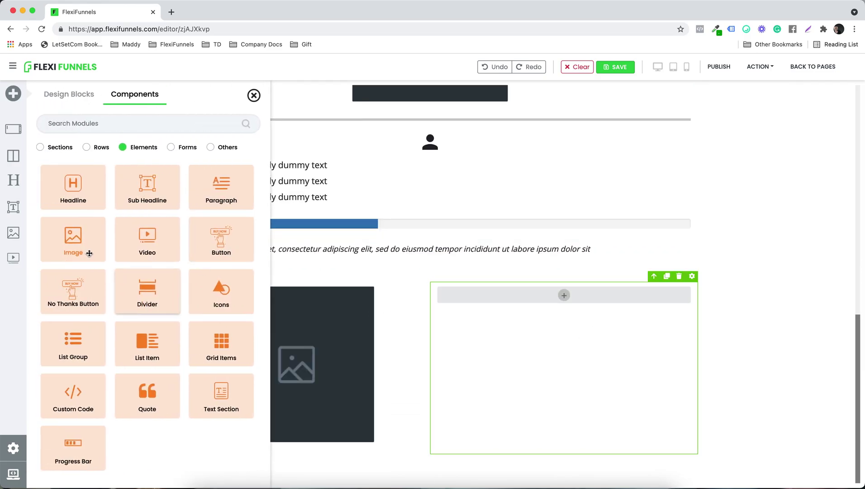
left_click(89, 253)
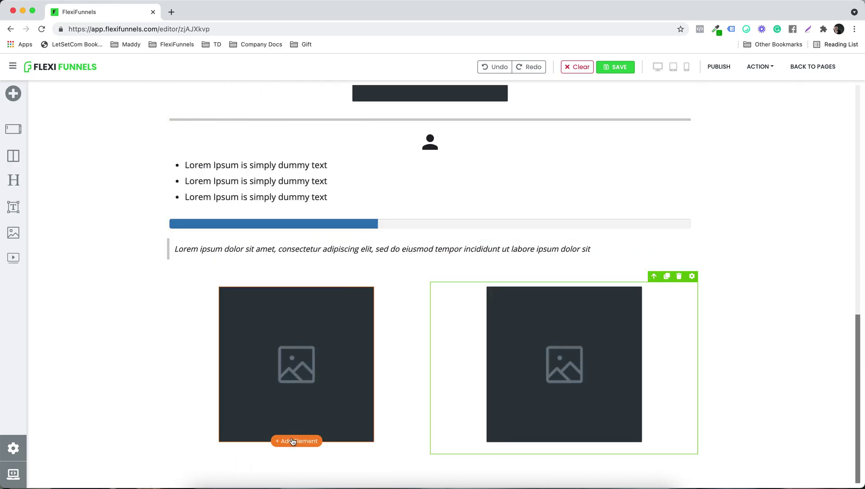
Put a large headline and a paragraph under each column's image.
left_click(293, 442)
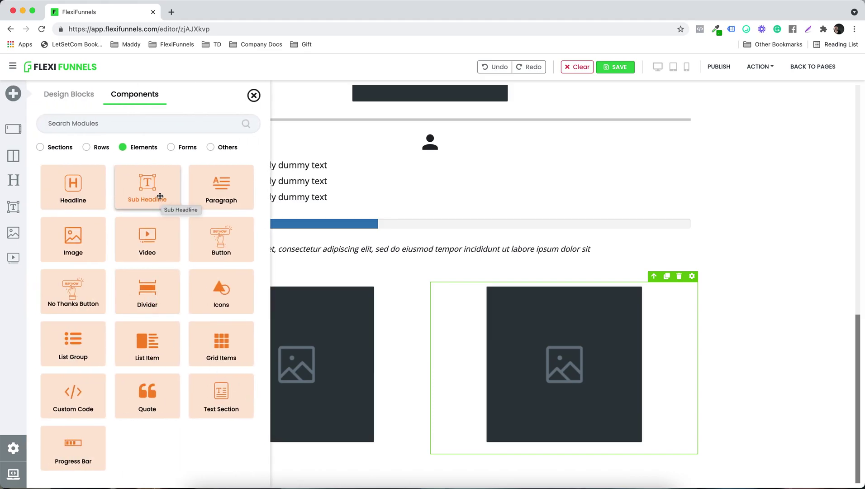
left_click_drag(73, 194, 296, 286)
scroll(577, 438, "down", 1)
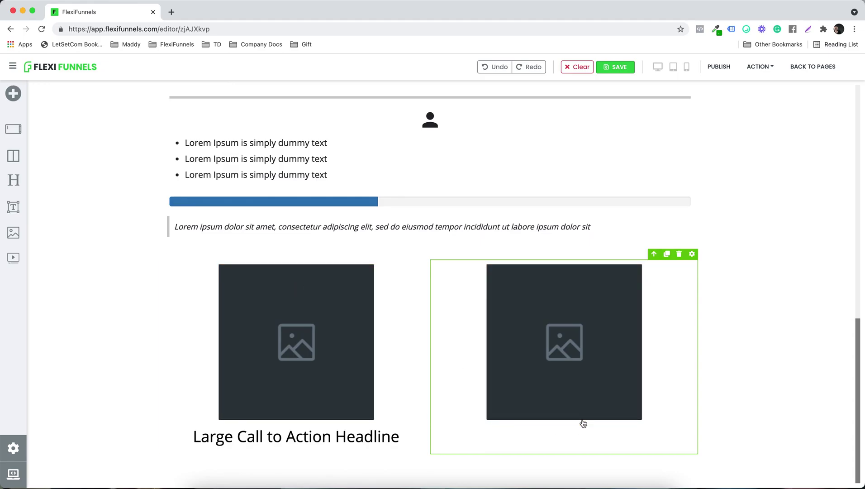
left_click(564, 414)
left_click(73, 190)
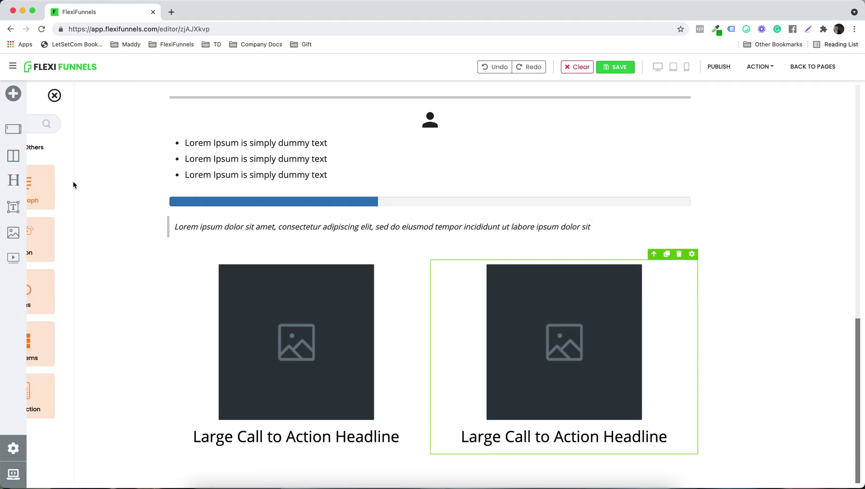
left_click(299, 445)
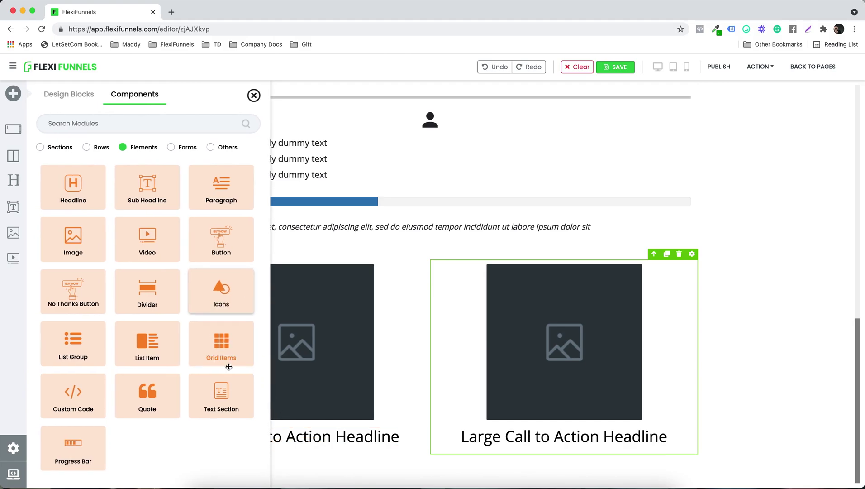
left_click(226, 189)
left_click(569, 389)
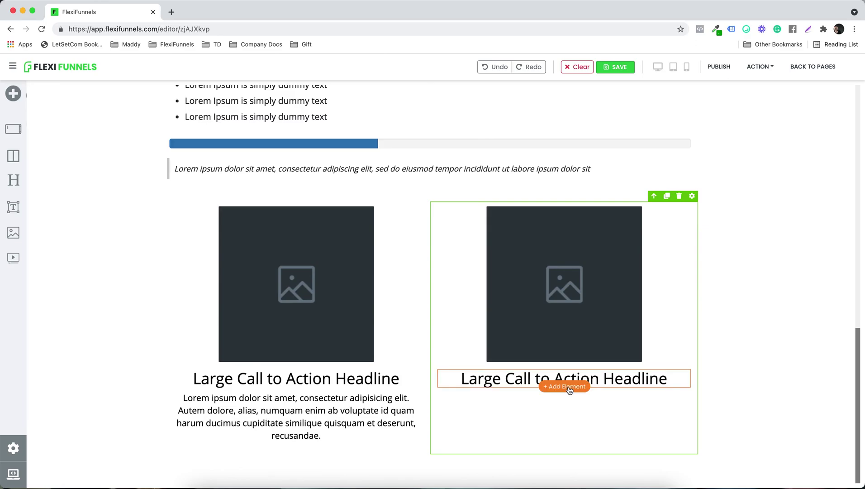
left_click(221, 186)
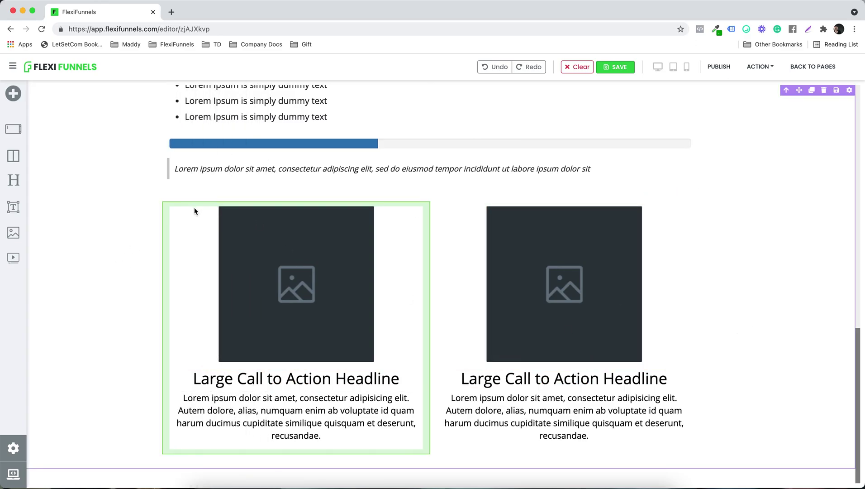
scroll(93, 199, "up", 15)
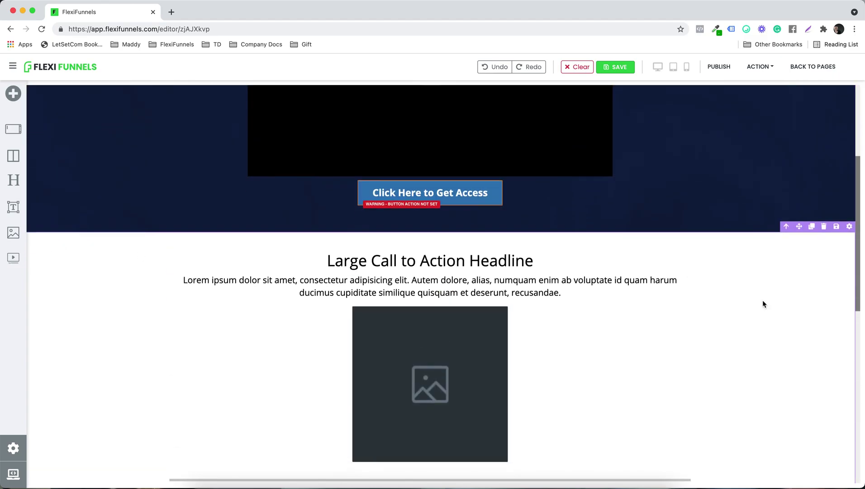
Set the second section's background to a solid light grey #f3f3f3 and close Style Settings.
left_click(850, 227)
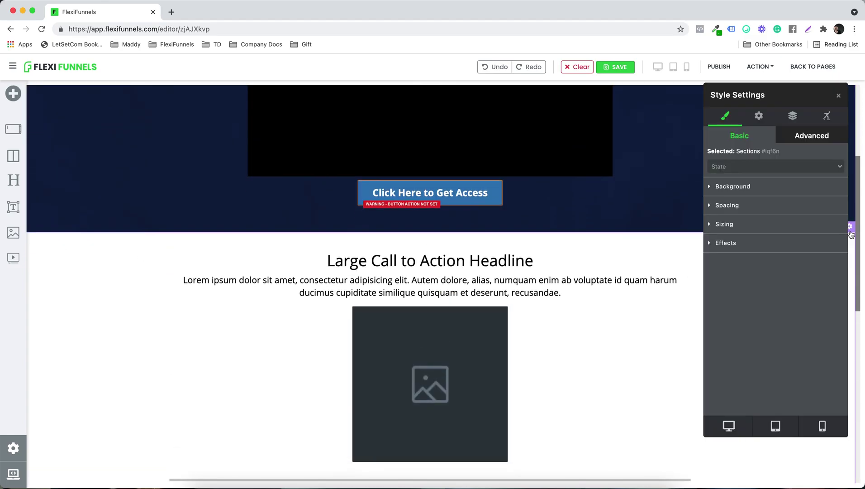
left_click(732, 186)
scroll(734, 279, "down", 1)
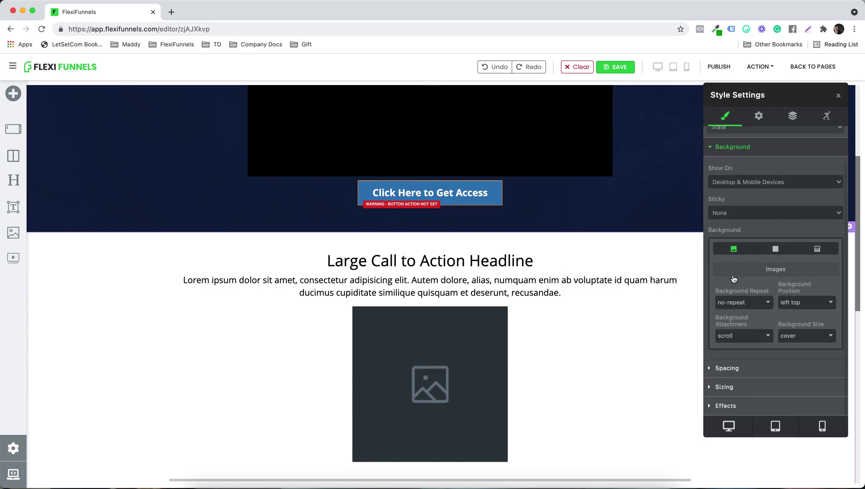
left_click(776, 249)
scroll(775, 251, "down", 3)
left_click(799, 232)
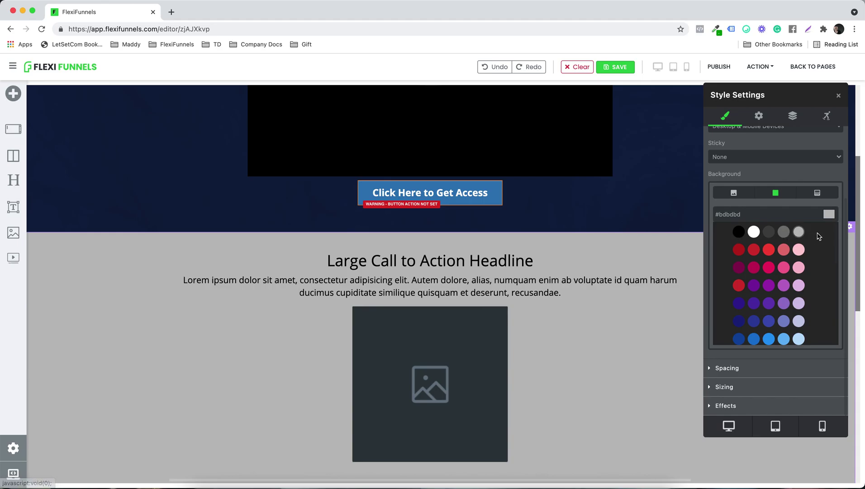
left_click(830, 215)
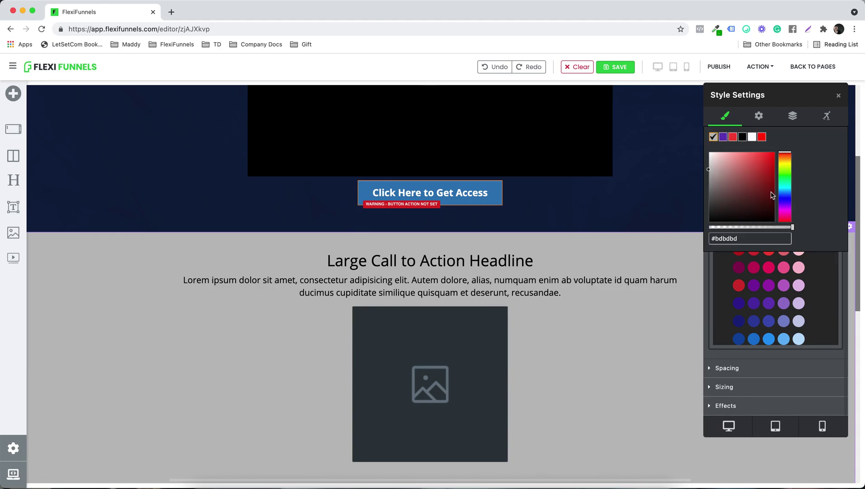
left_click_drag(709, 172, 710, 158)
left_click(841, 95)
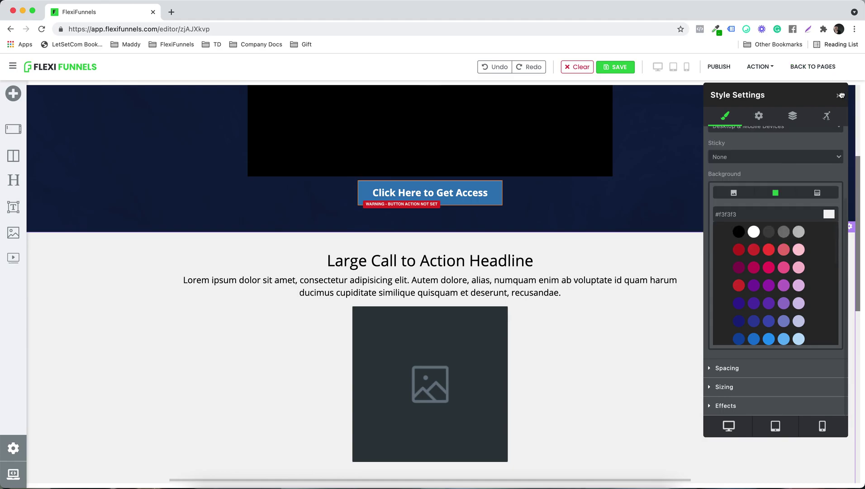
left_click(839, 97)
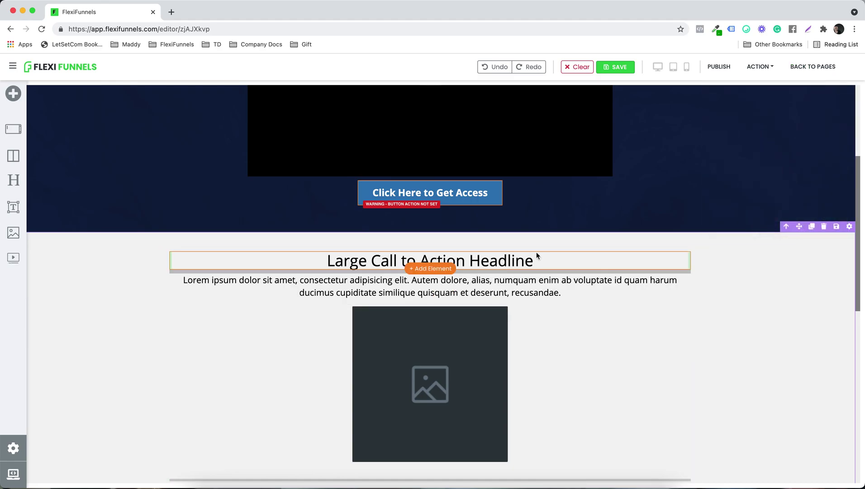
Replace the section headline text with a bold 'About Us'.
left_click(536, 252)
key("super+a")
type("ABo")
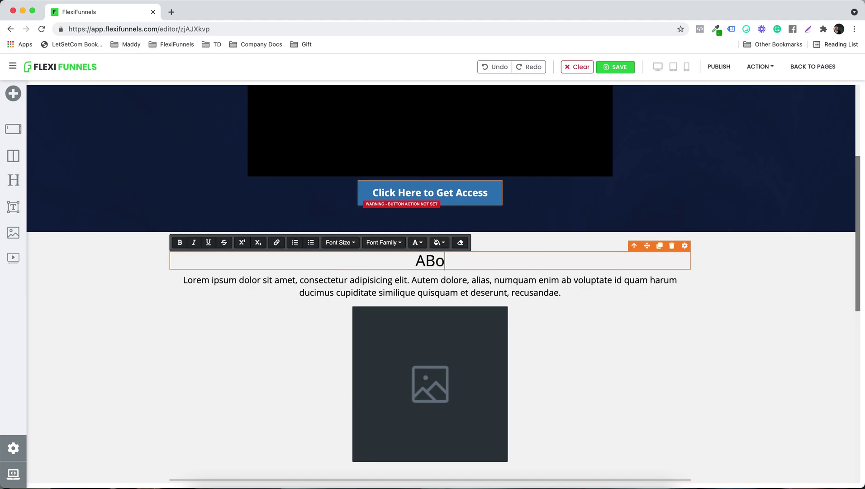
type("ut Us")
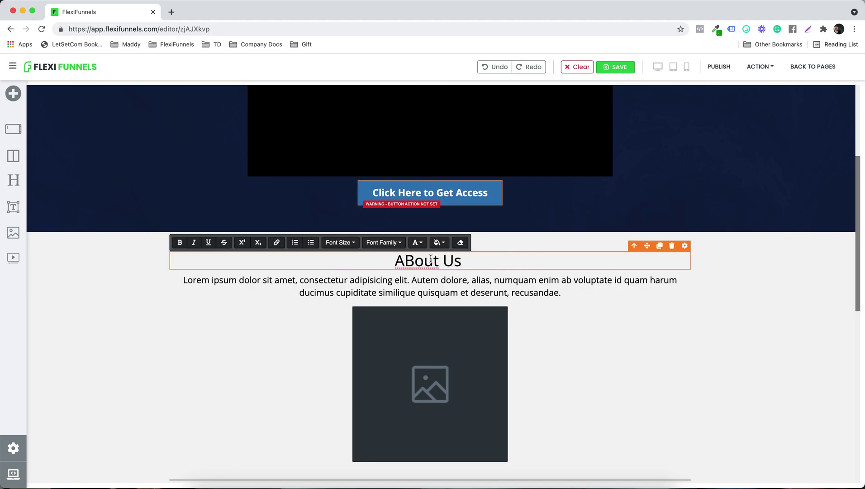
key("BackSpace")
type("b")
key("super+a")
key("super+b")
left_click(179, 243)
left_click(180, 243)
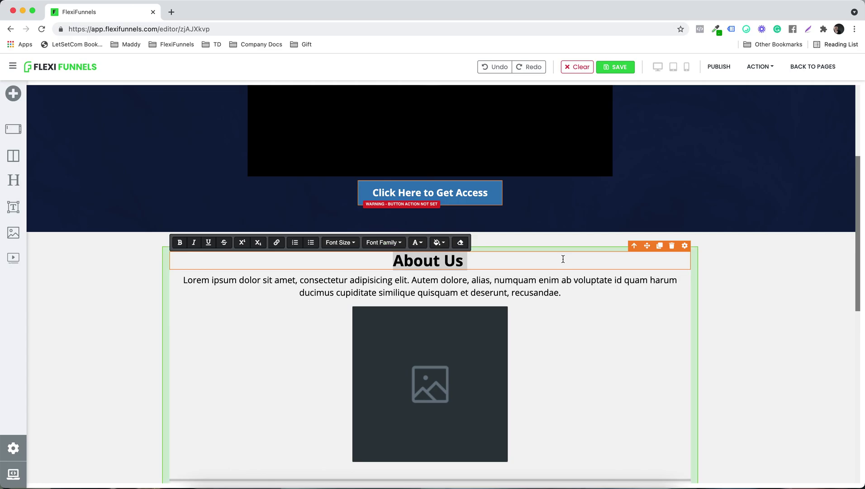
left_click(562, 260)
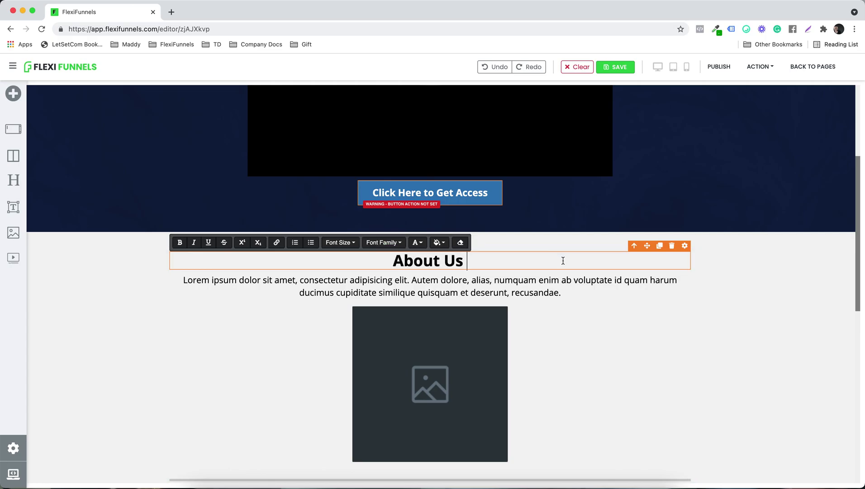
Enlarge the About Us headline to 64 px in its style settings.
left_click(684, 245)
scroll(784, 260, "down", 3)
scroll(770, 253, "up", 3)
left_click(743, 170)
left_click_drag(741, 285, 769, 286)
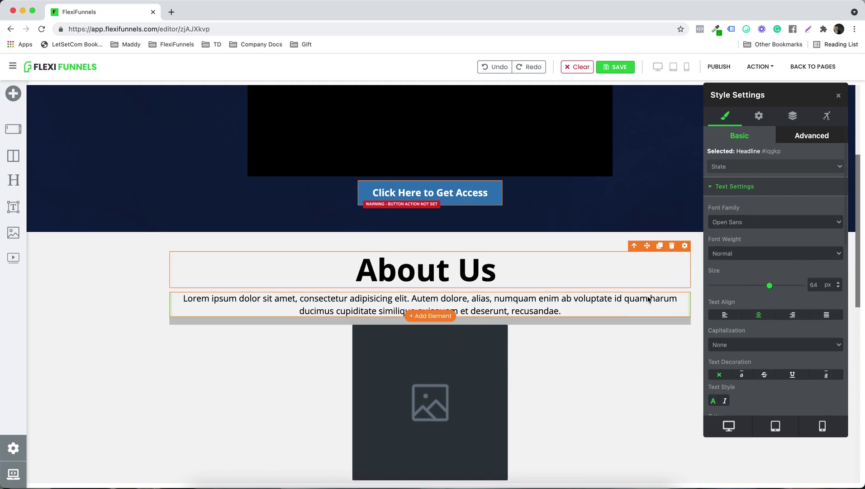
left_click(839, 97)
scroll(713, 321, "down", 9)
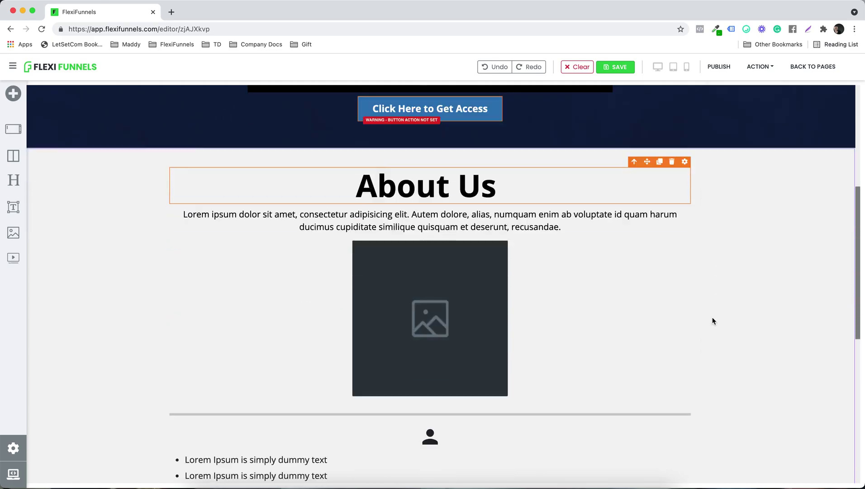
scroll(713, 321, "down", 2)
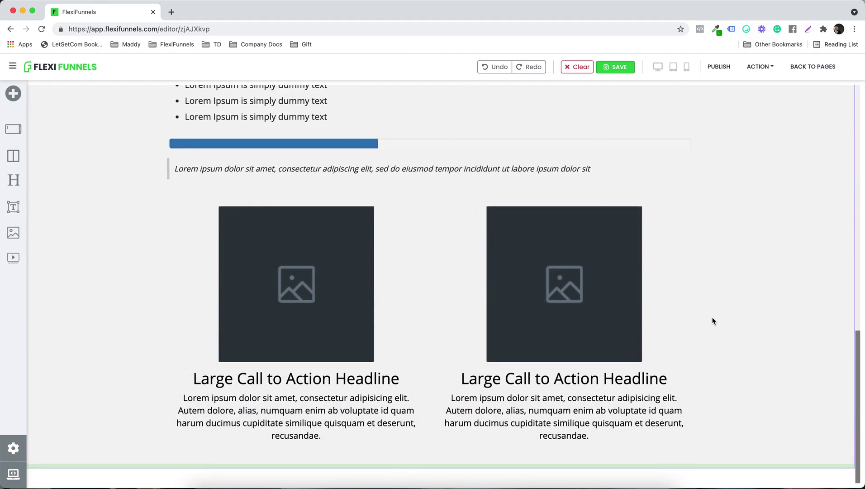
Make the right column headline bold.
left_click(511, 371)
triple_click(511, 371)
key("ctrl+b")
left_click(510, 371)
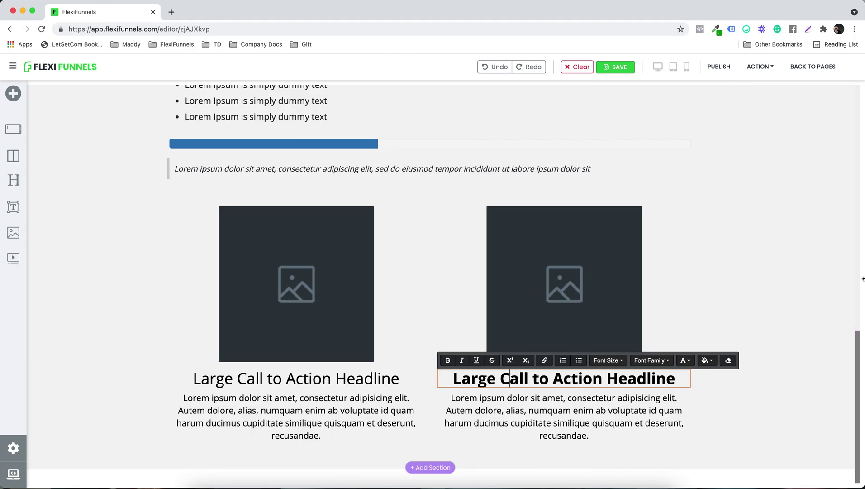
left_click(828, 304)
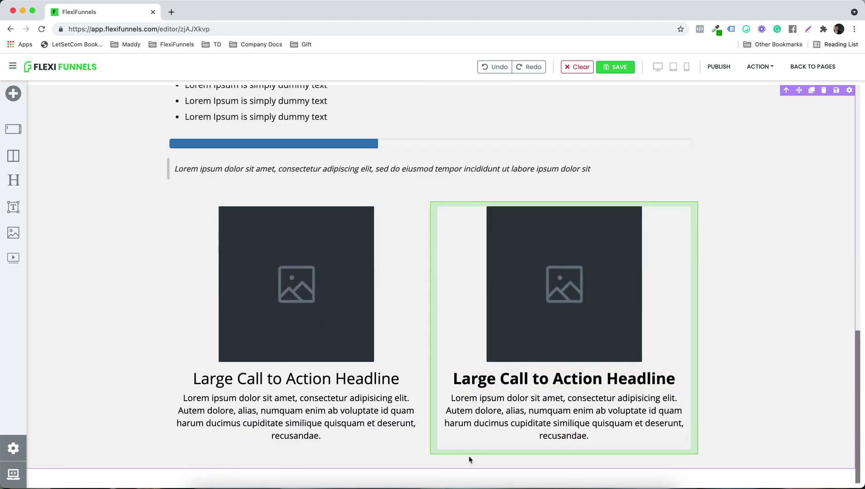
Add a three-column row holding a video, an image and a video.
left_click(428, 460)
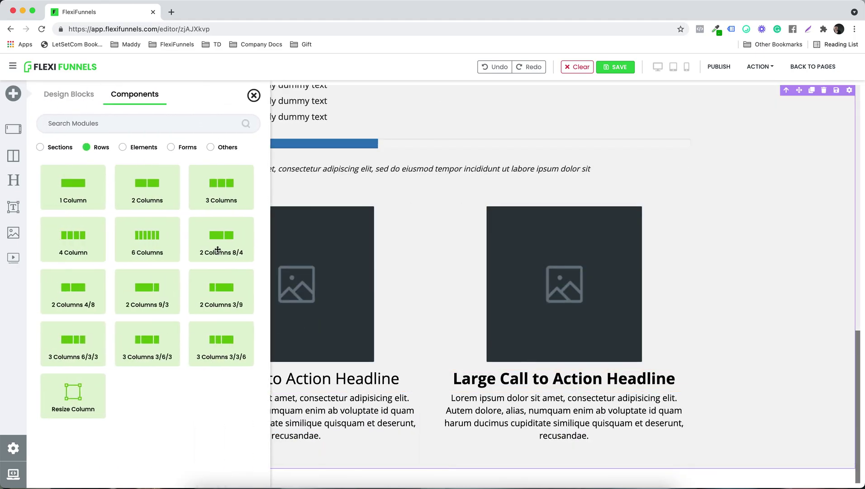
left_click(223, 191)
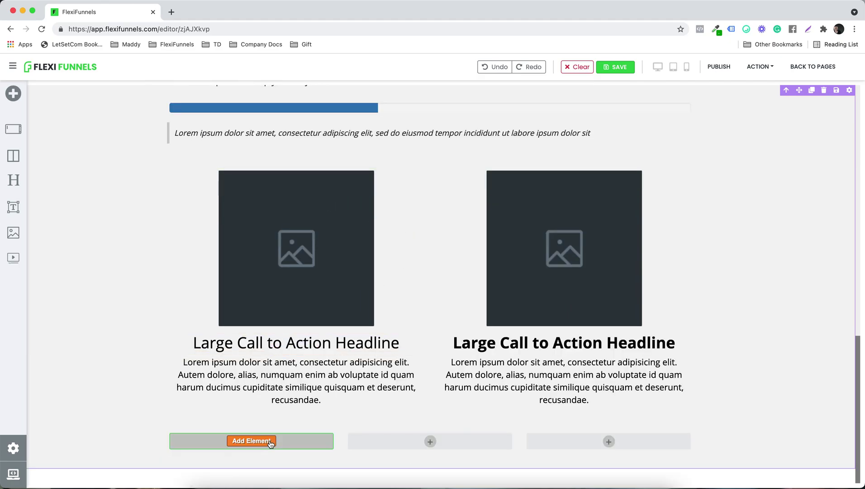
left_click(252, 441)
left_click(135, 241)
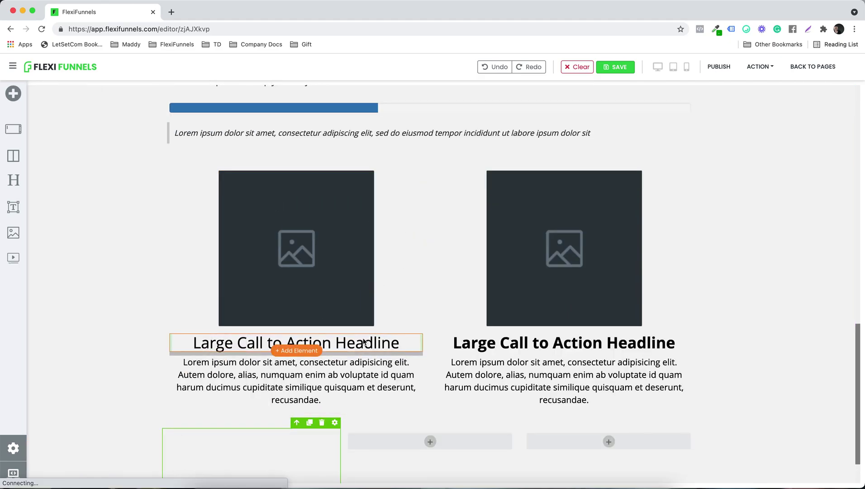
left_click(431, 389)
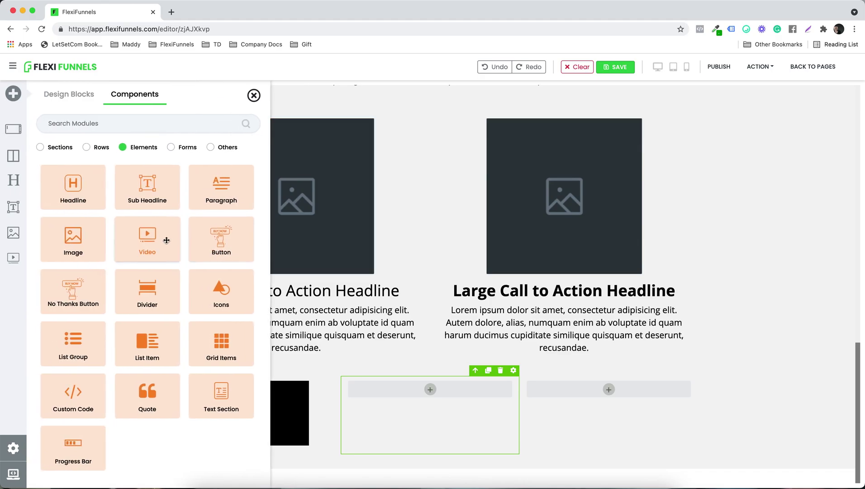
left_click(79, 237)
scroll(605, 380, "down", 2)
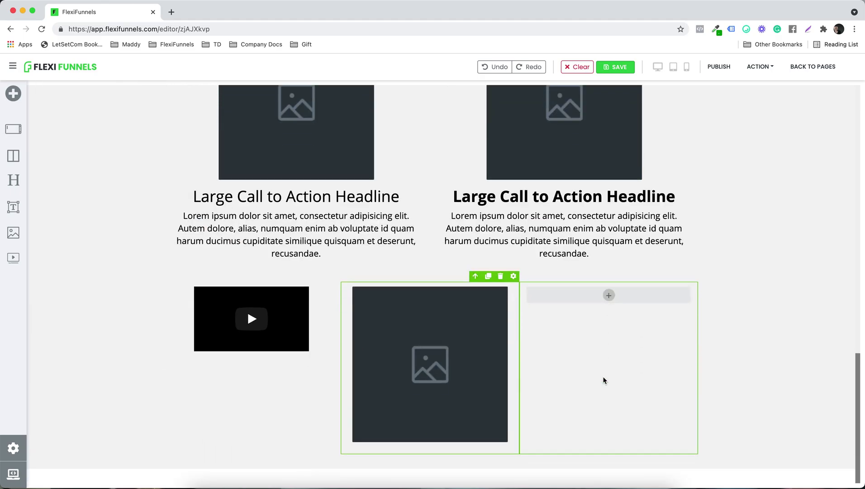
left_click(607, 294)
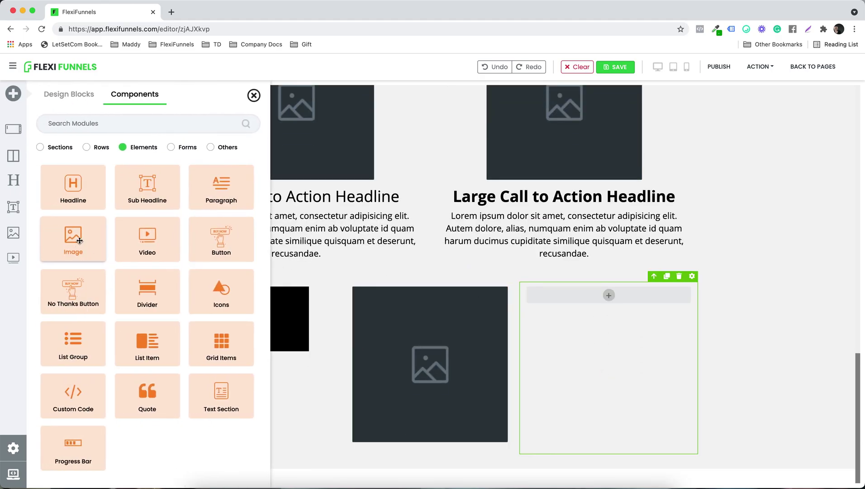
left_click(147, 237)
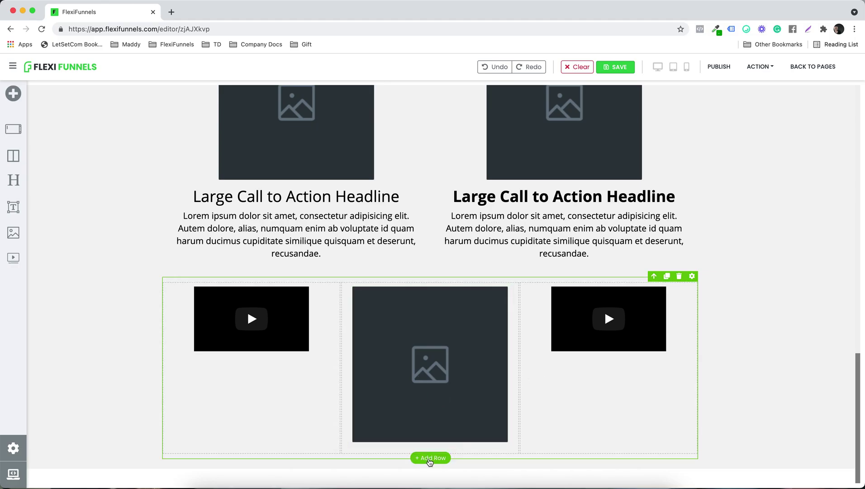
Place an empty '2 Columns 8/4' row below the three-column row.
left_click(430, 458)
left_click_drag(223, 244, 459, 249)
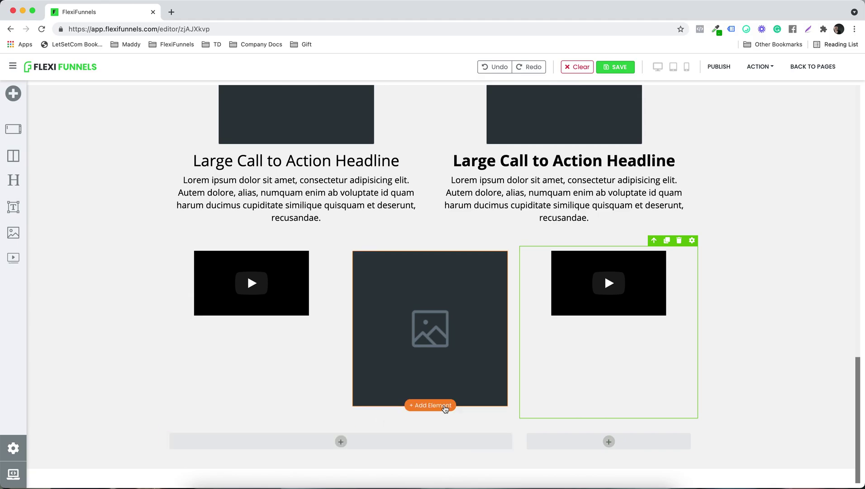
scroll(446, 294, "up", 5)
scroll(451, 249, "up", 10)
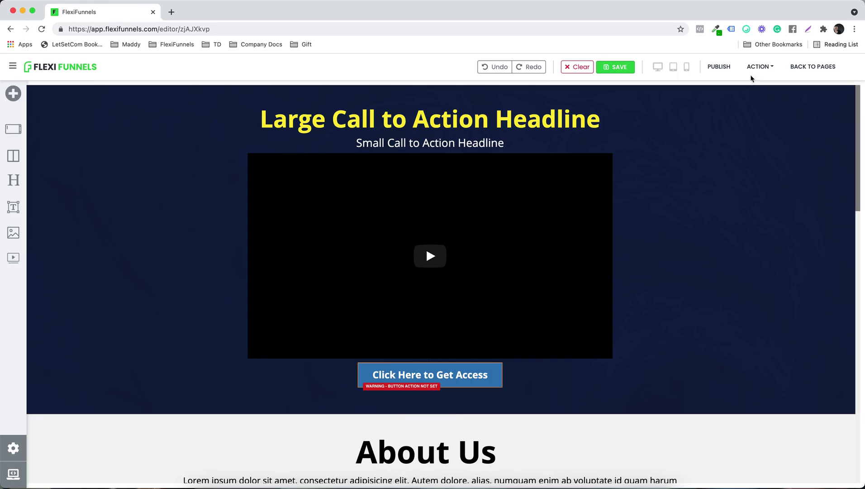
Publish the funnel and open its Published URL in a new tab.
left_click(721, 67)
left_click(762, 65)
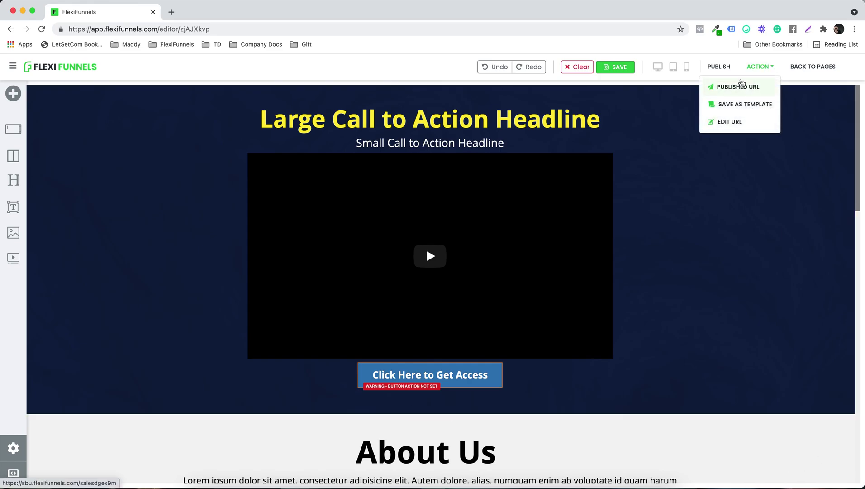
left_click(743, 84)
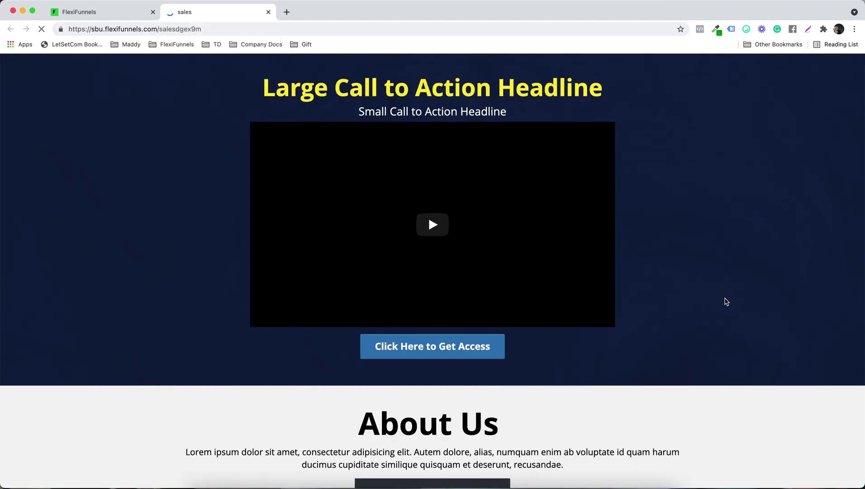
Scroll through the published sales page to review it.
scroll(724, 299, "down", 7)
scroll(725, 301, "down", 10)
scroll(725, 301, "up", 7)
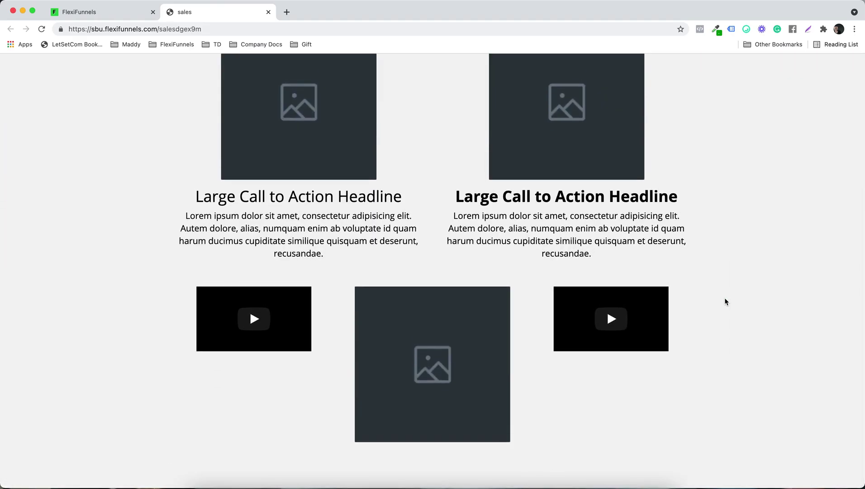
scroll(724, 301, "up", 5)
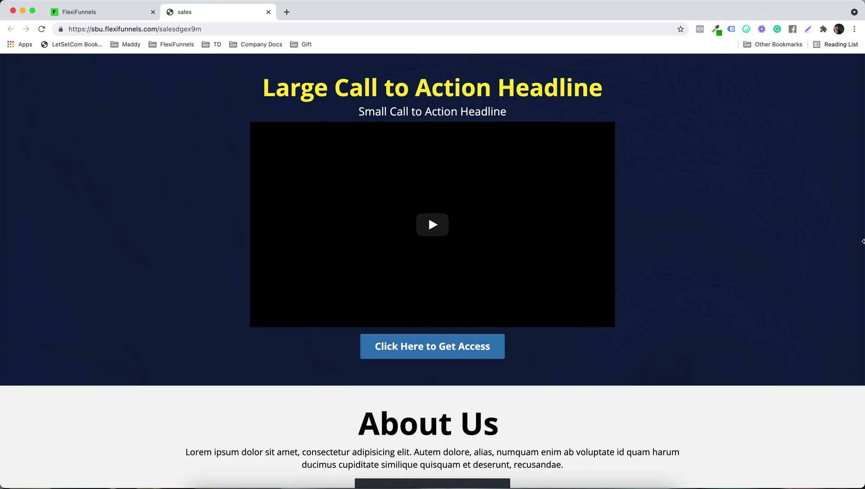
Preview the page at a narrow mobile width, restore full width, and return to the editor.
left_click_drag(864, 242, 241, 241)
scroll(137, 261, "down", 15)
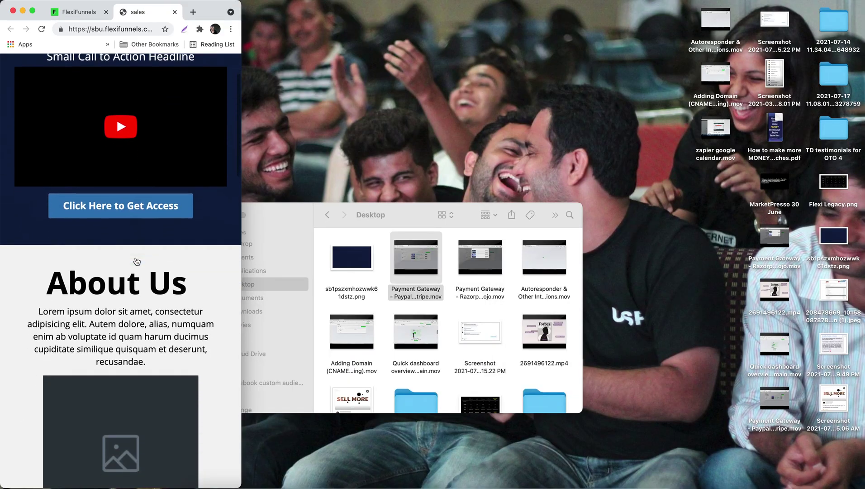
scroll(137, 261, "down", 15)
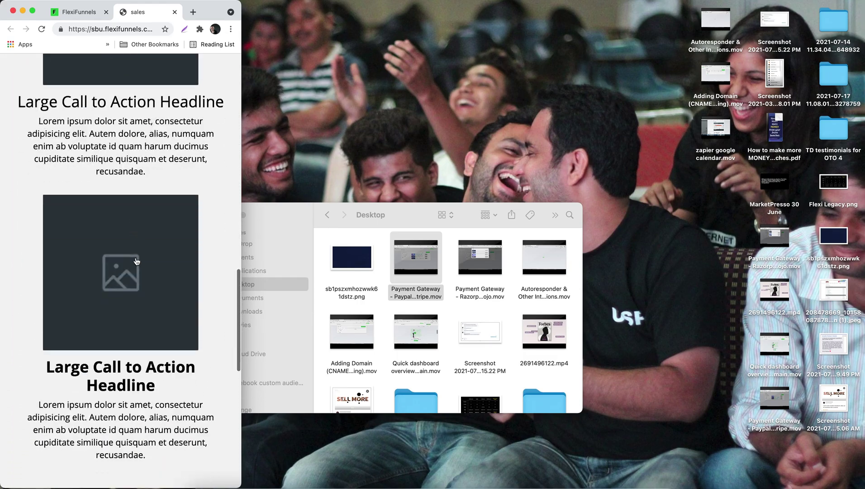
scroll(137, 261, "up", 20)
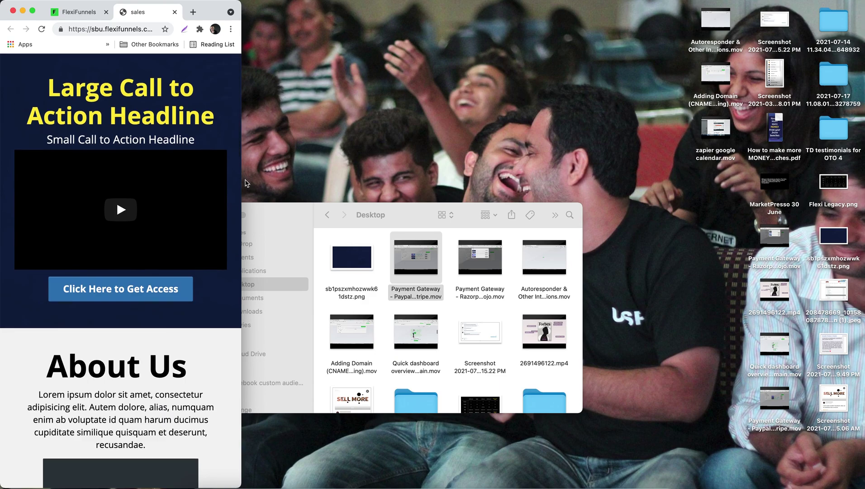
left_click_drag(241, 182, 862, 285)
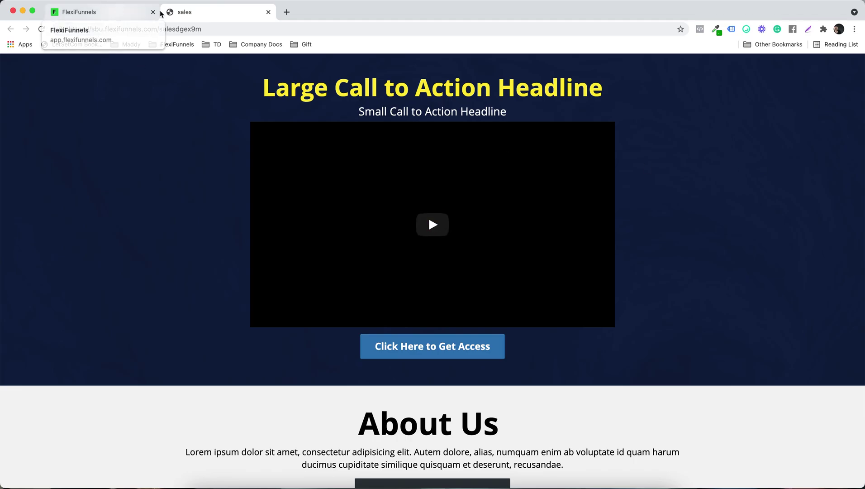
left_click(111, 12)
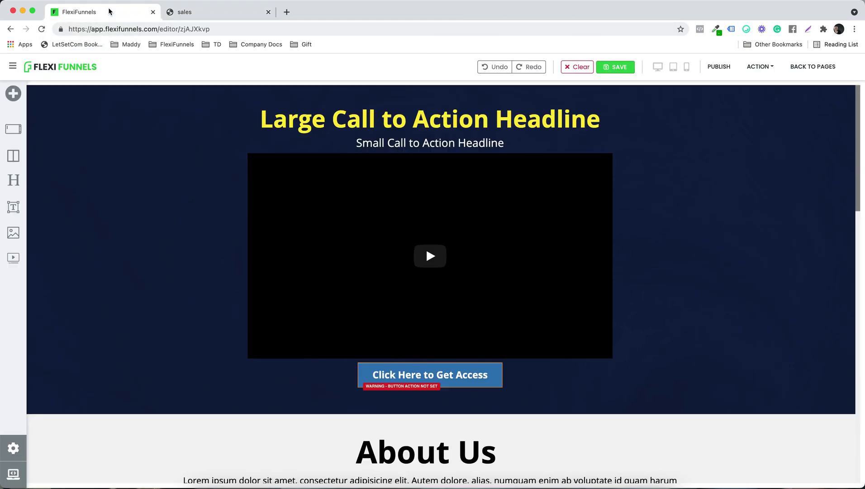